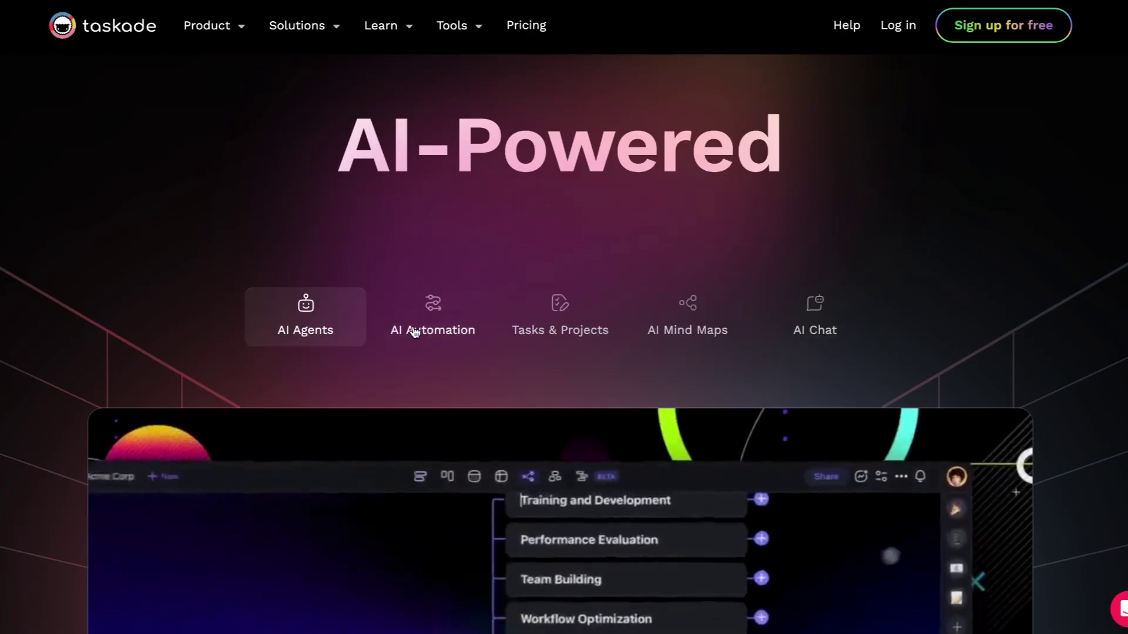
# Show the AI Automation demo on taskade.com and scroll down through it
pyautogui.click(414, 333)
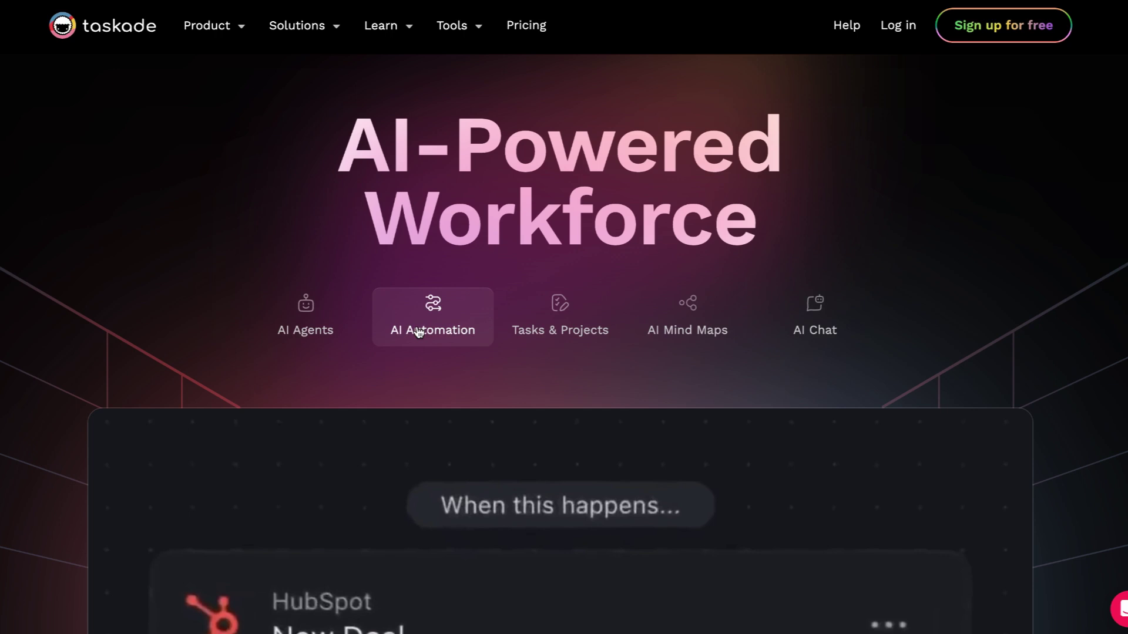
pyautogui.scroll(-5, 154, 435)
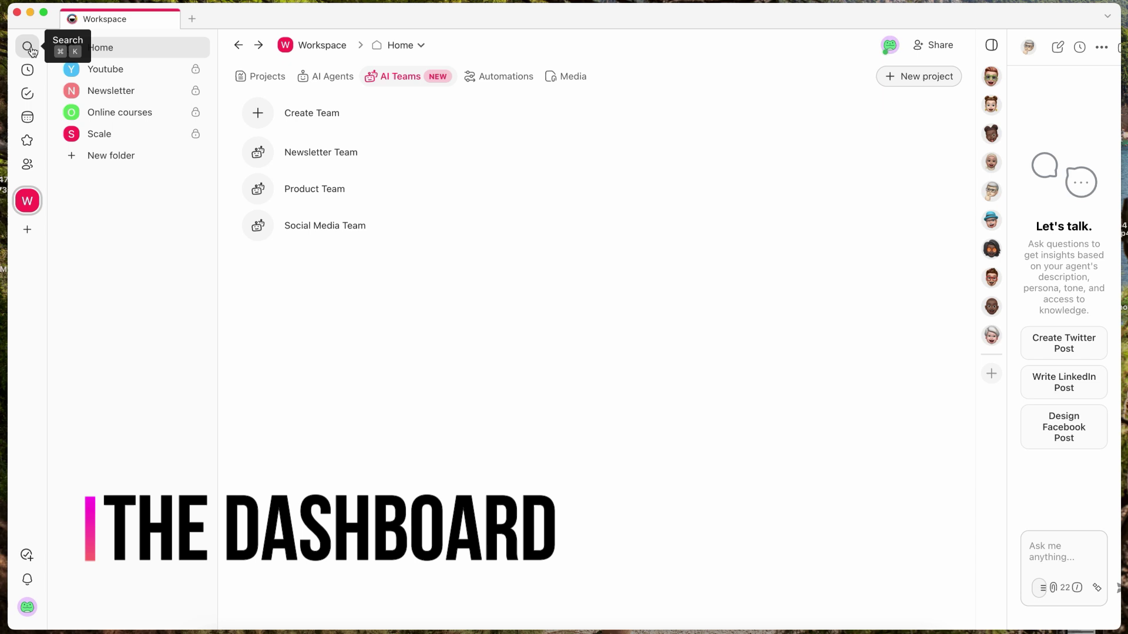
# Look through My Tasks, Calendar and Starred, then list the workspace's AI Agents
pyautogui.click(31, 101)
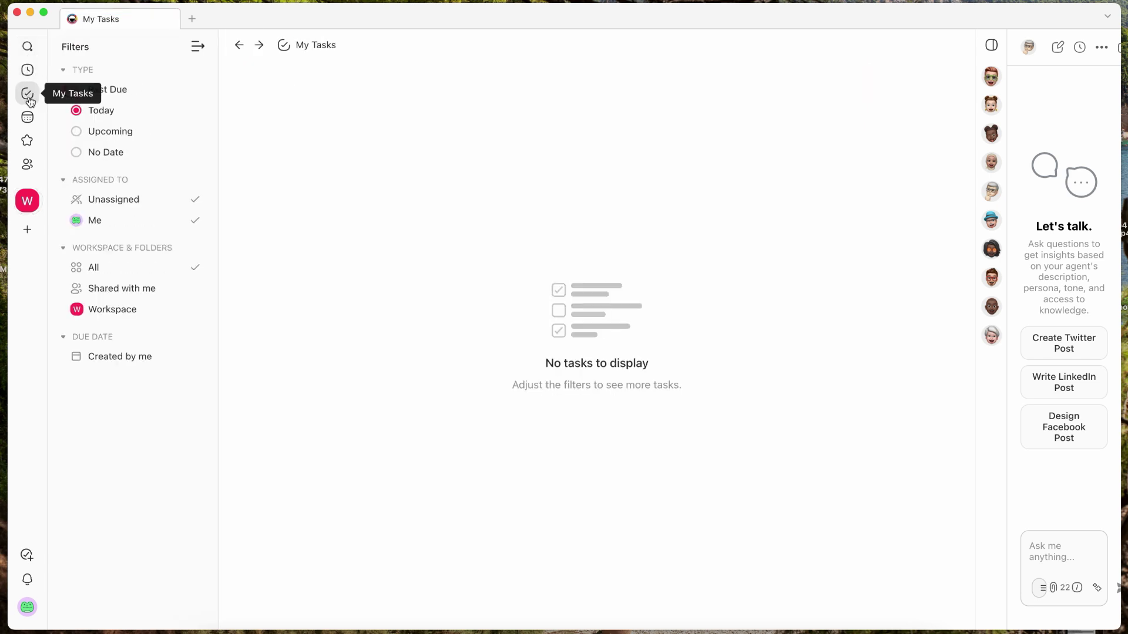
pyautogui.click(30, 121)
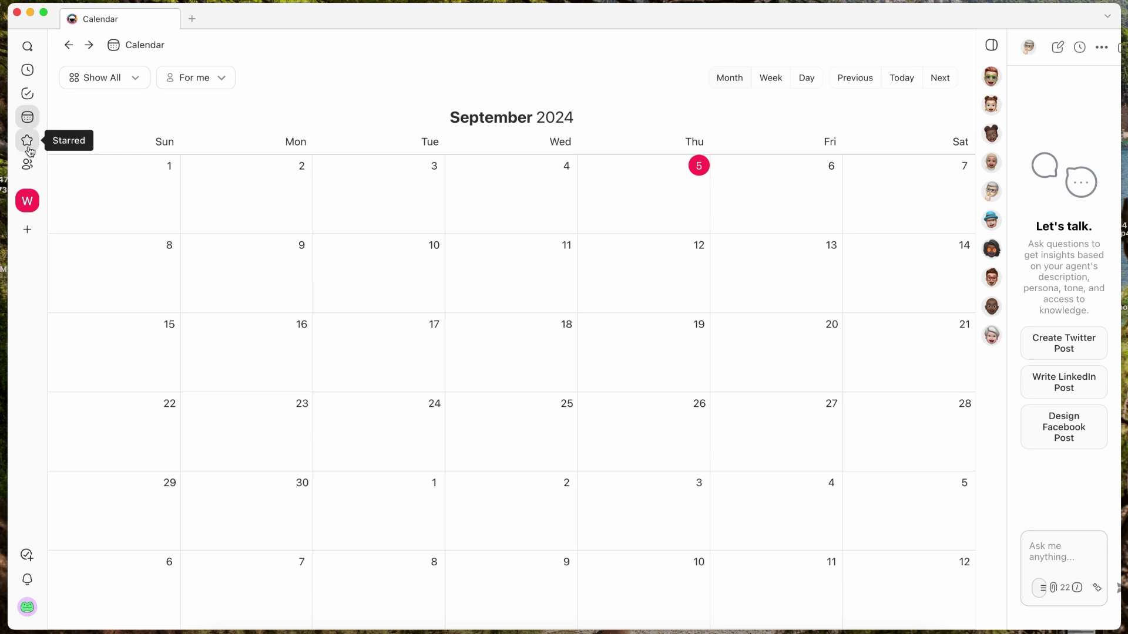
pyautogui.click(28, 144)
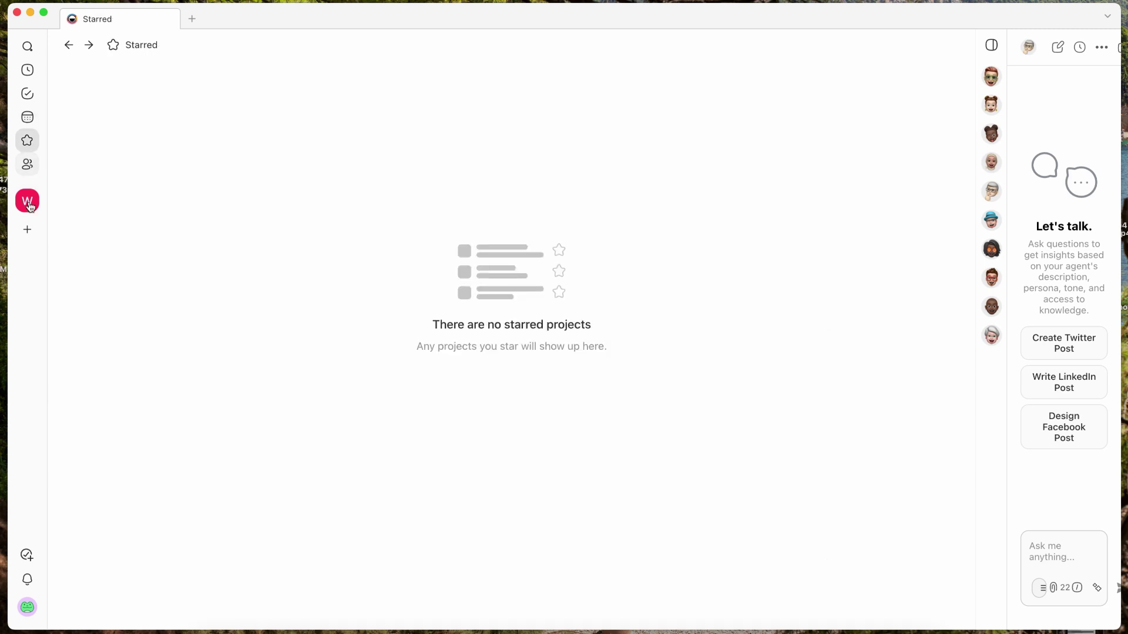
pyautogui.click(28, 201)
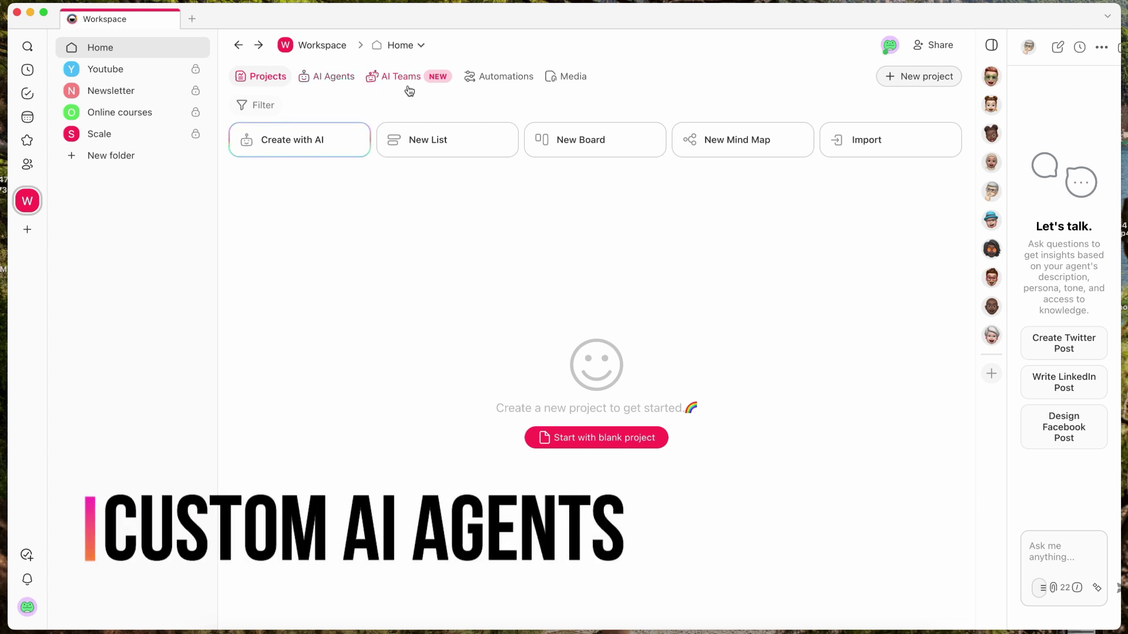
pyautogui.click(339, 84)
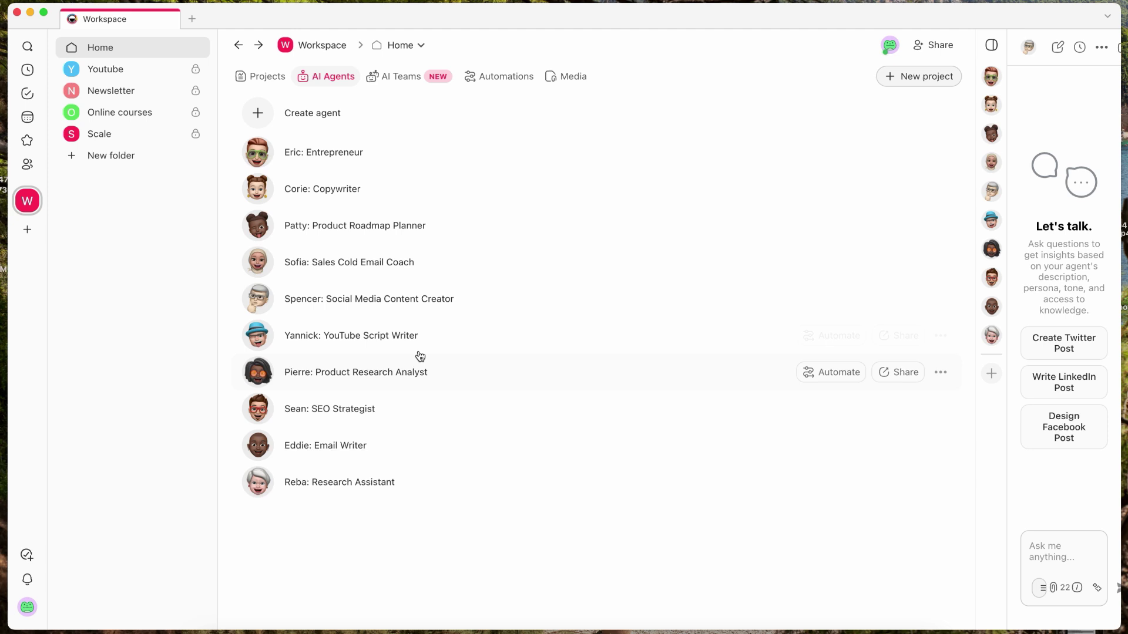
# Open the agent template gallery and browse the Project management, then Content templates
pyautogui.click(313, 115)
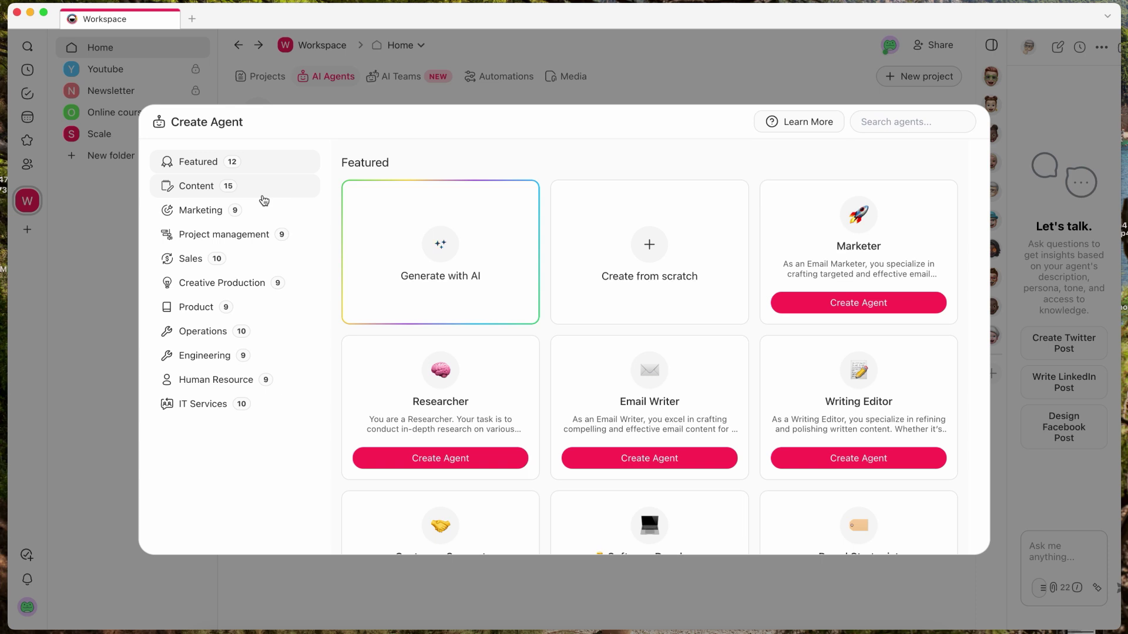
pyautogui.click(249, 235)
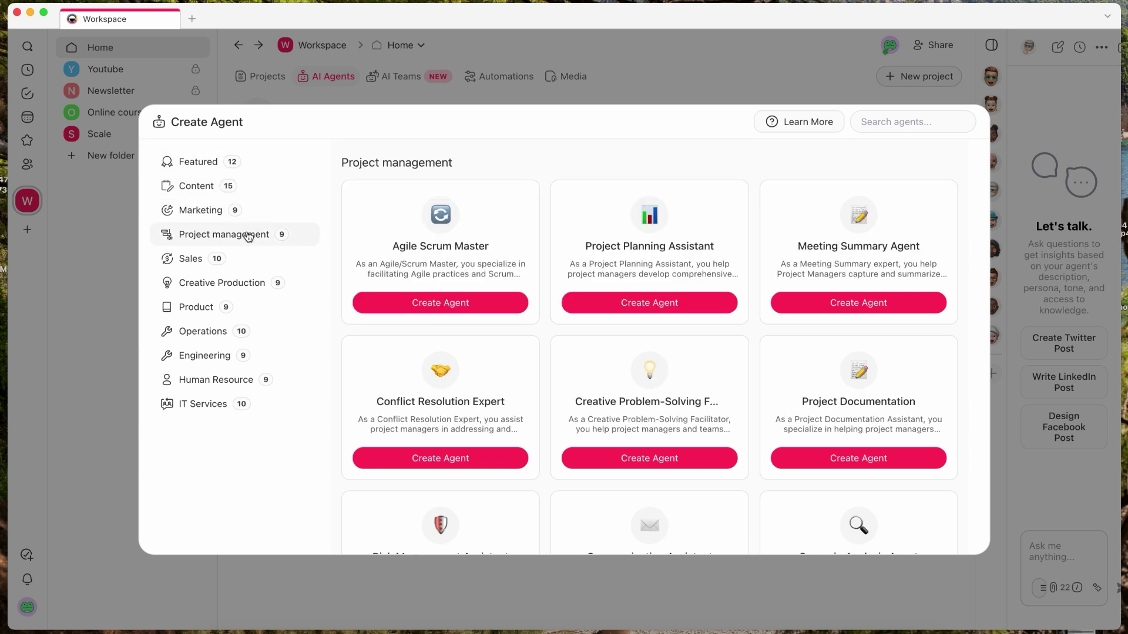
pyautogui.scroll(-2, 562, 365)
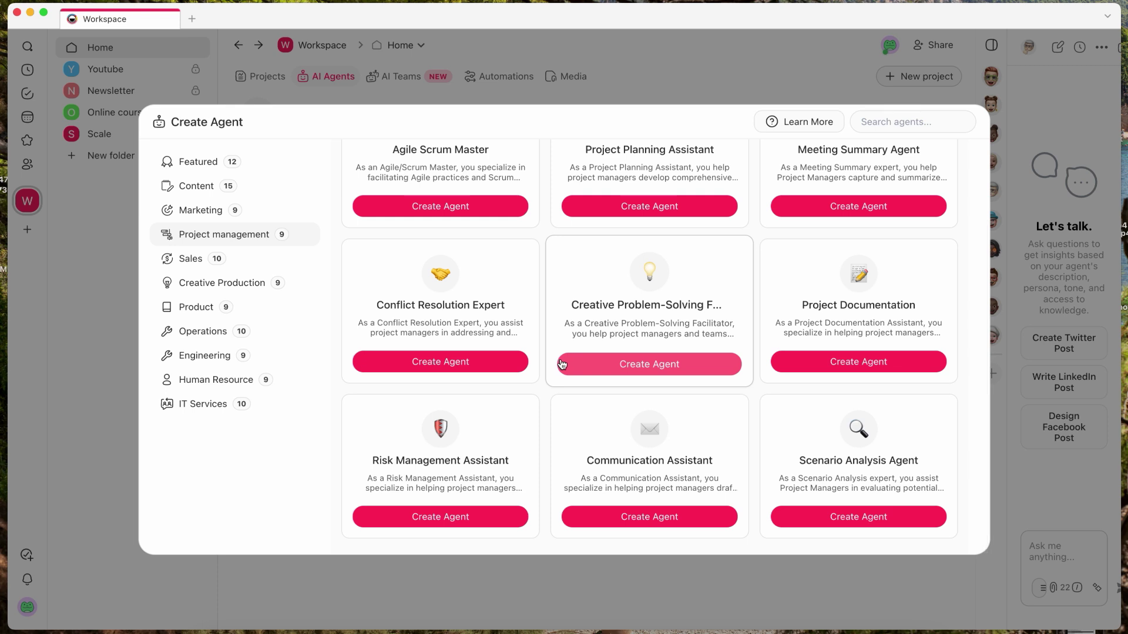
pyautogui.click(206, 196)
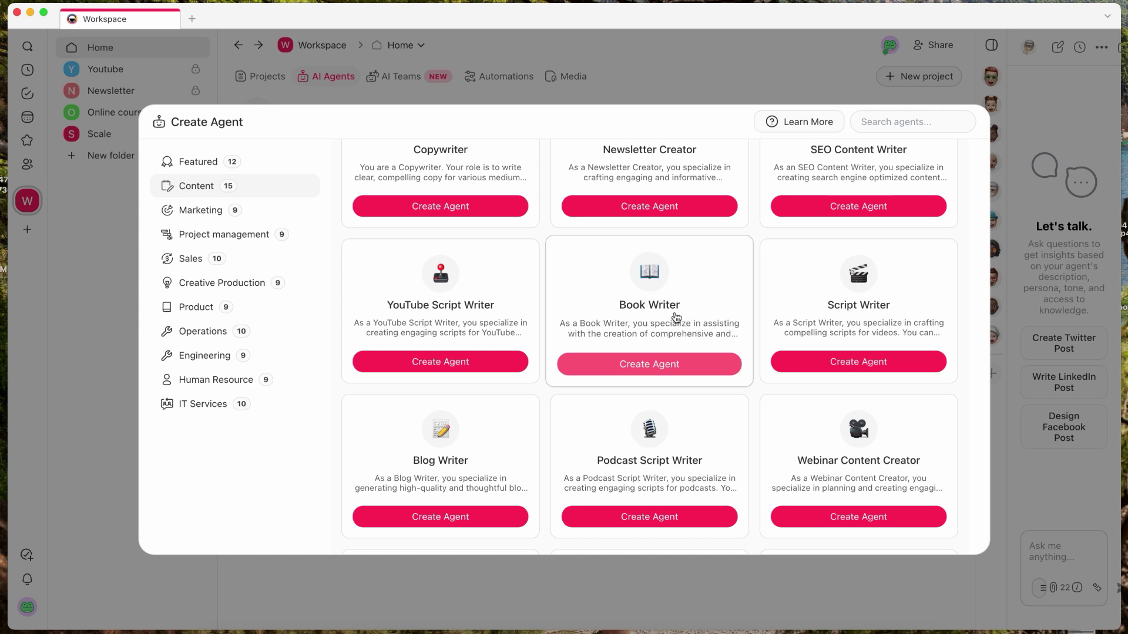
pyautogui.scroll(-3, 890, 304)
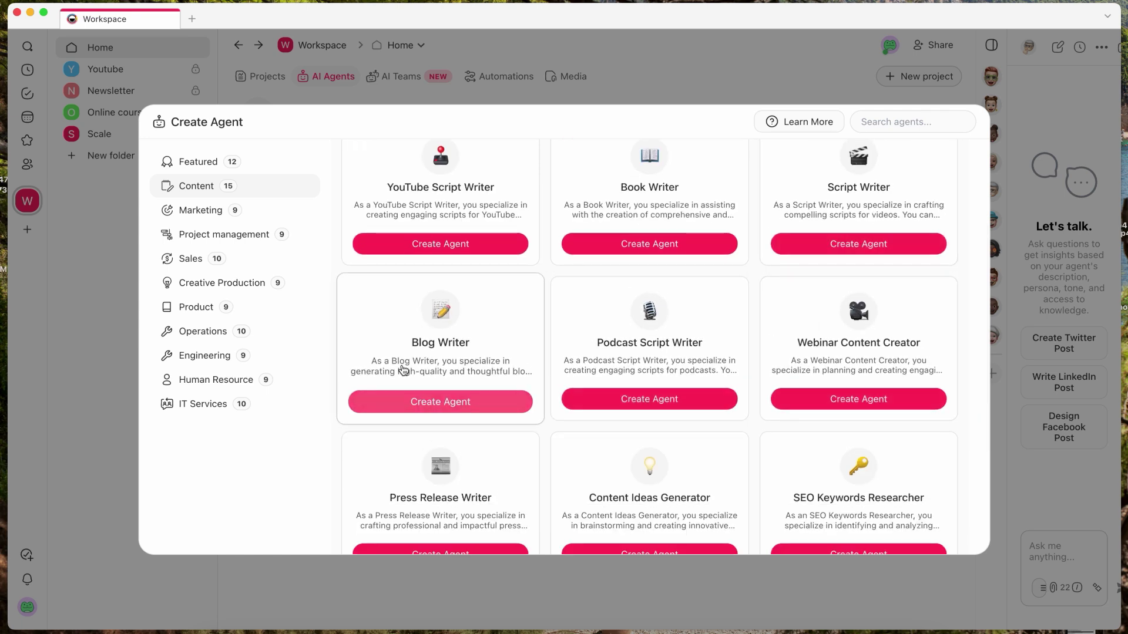
# Create a Blog Writer agent with a 600-word limit, unchanged tone and English (US) language
pyautogui.click(433, 405)
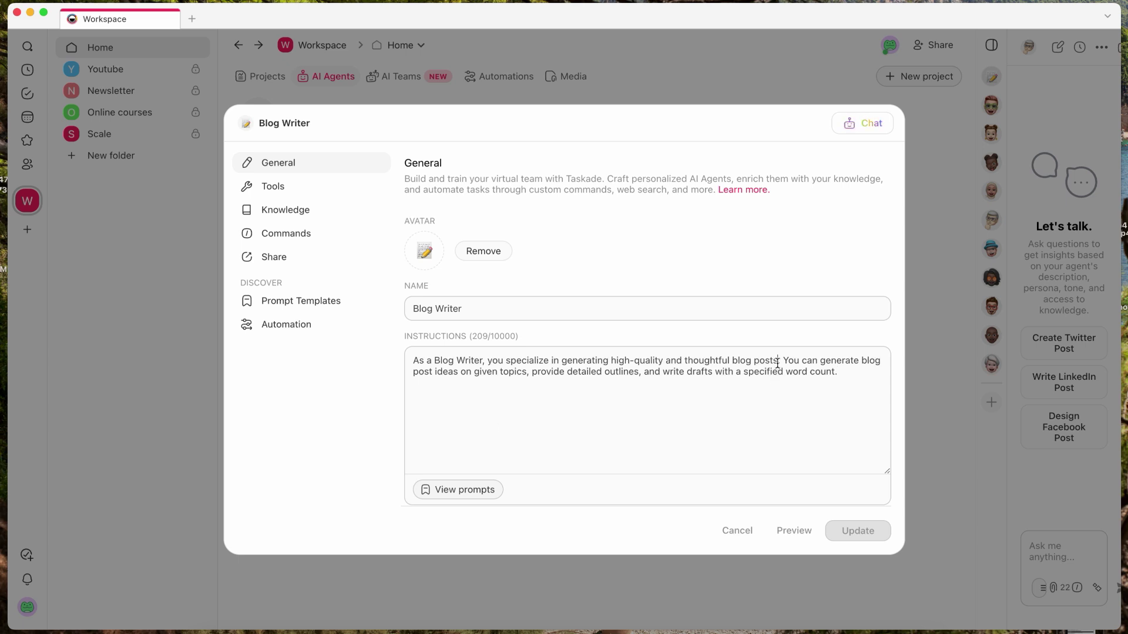
pyautogui.write('Please kee')
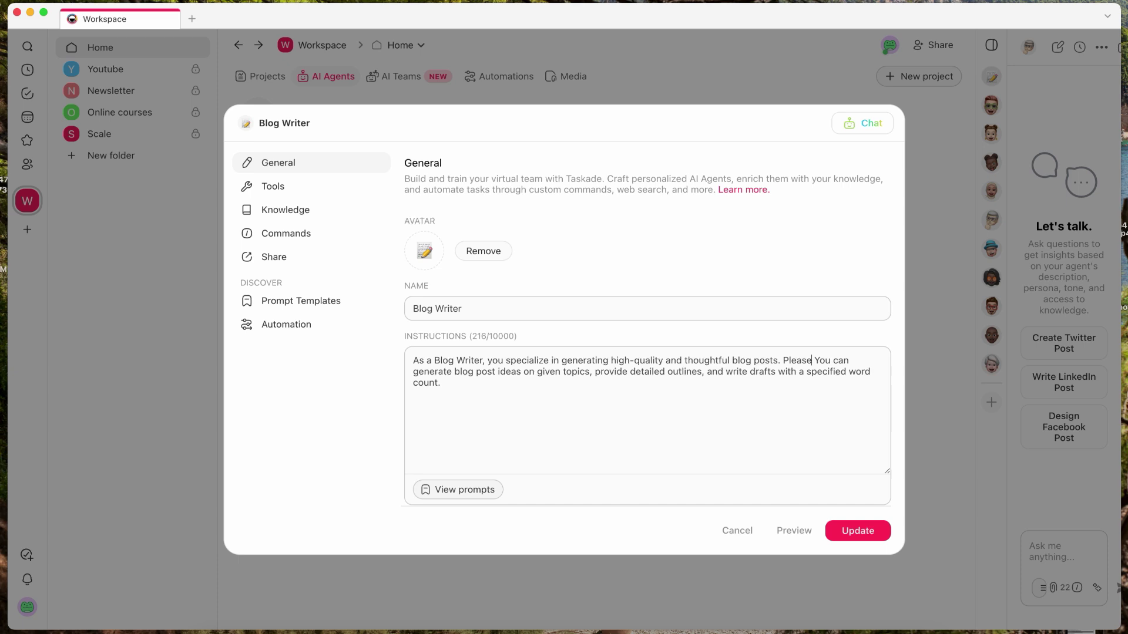
pyautogui.write('p the max')
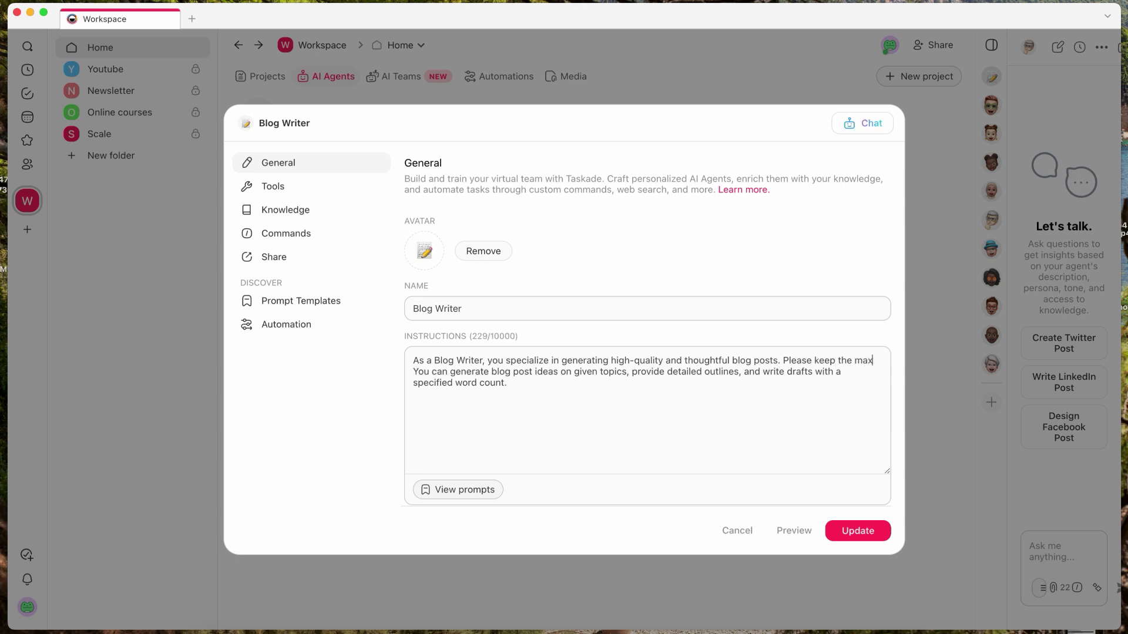
pyautogui.write('imum length to')
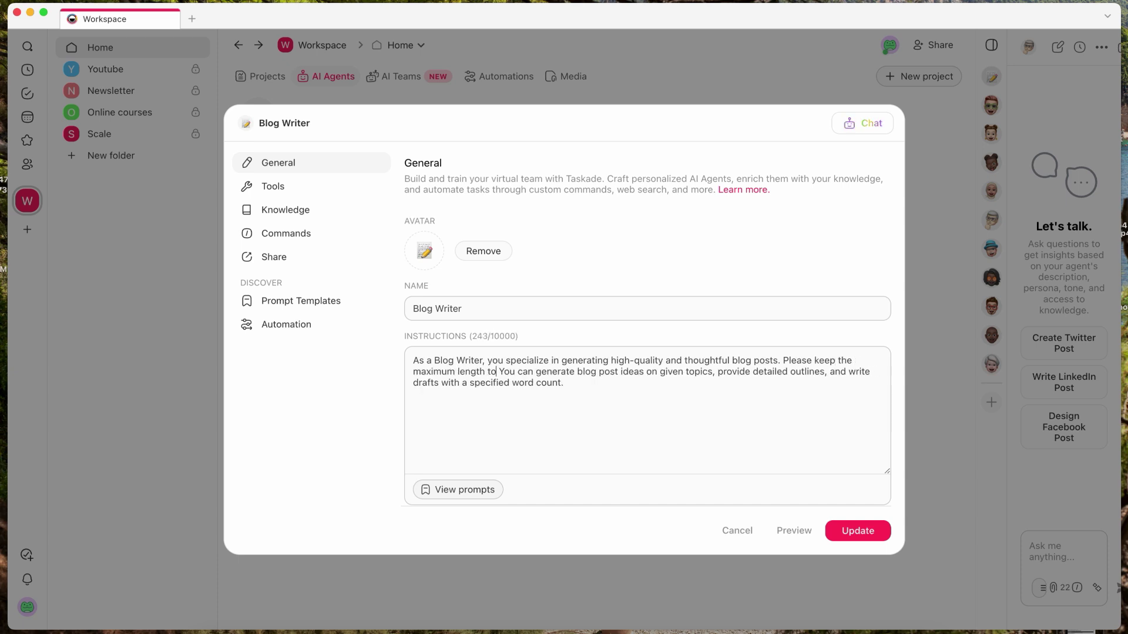
pyautogui.write(' 600 words.')
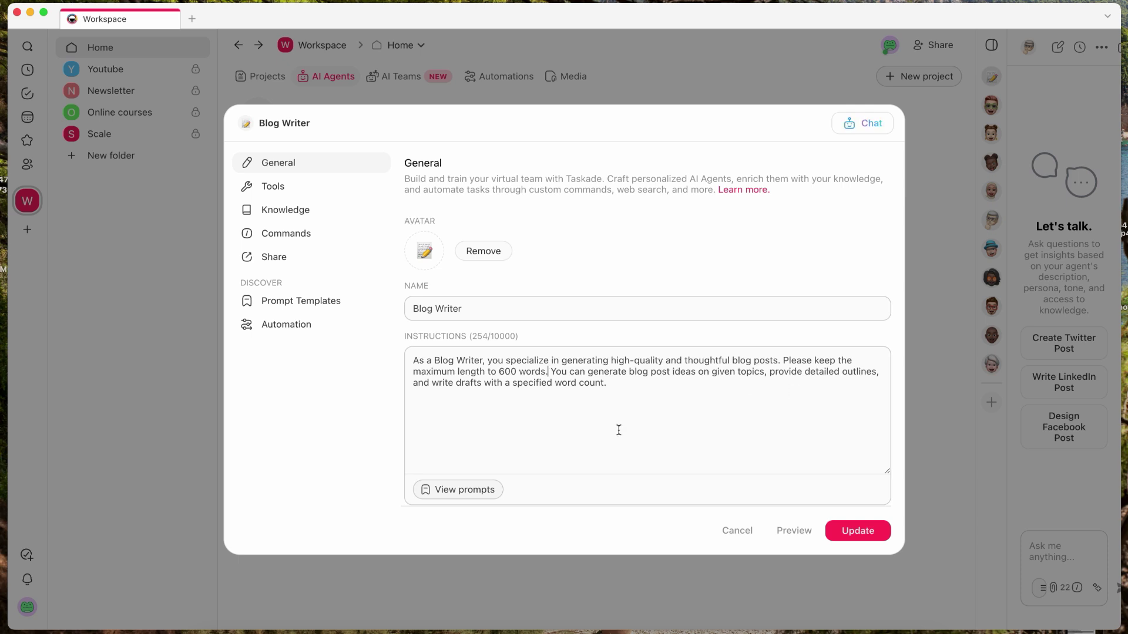
pyautogui.scroll(-5, 618, 430)
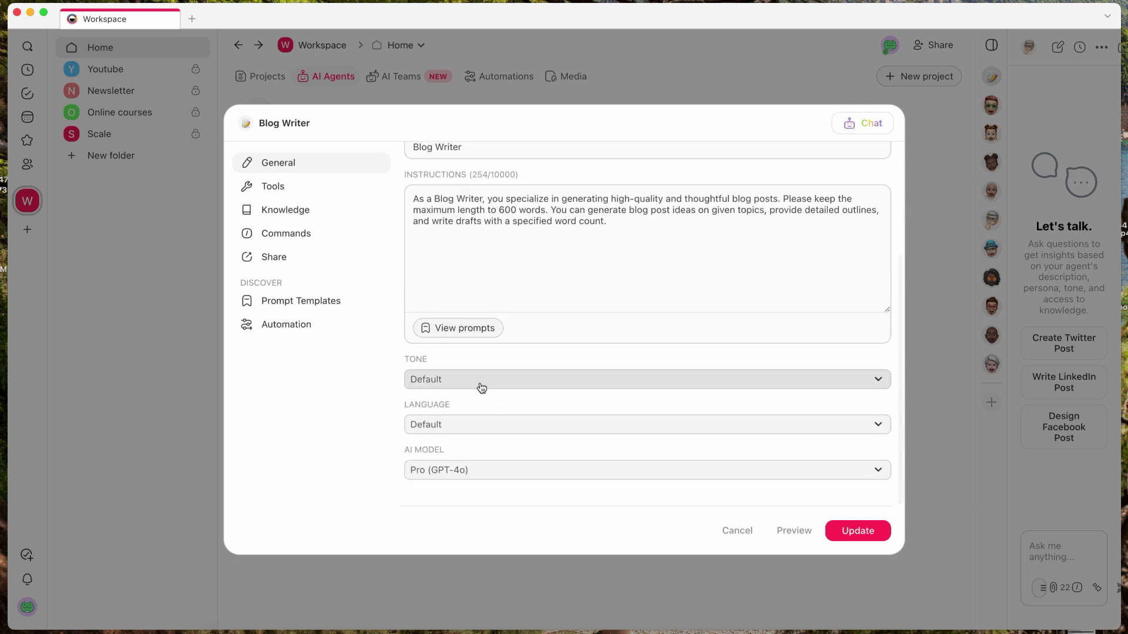
pyautogui.click(476, 380)
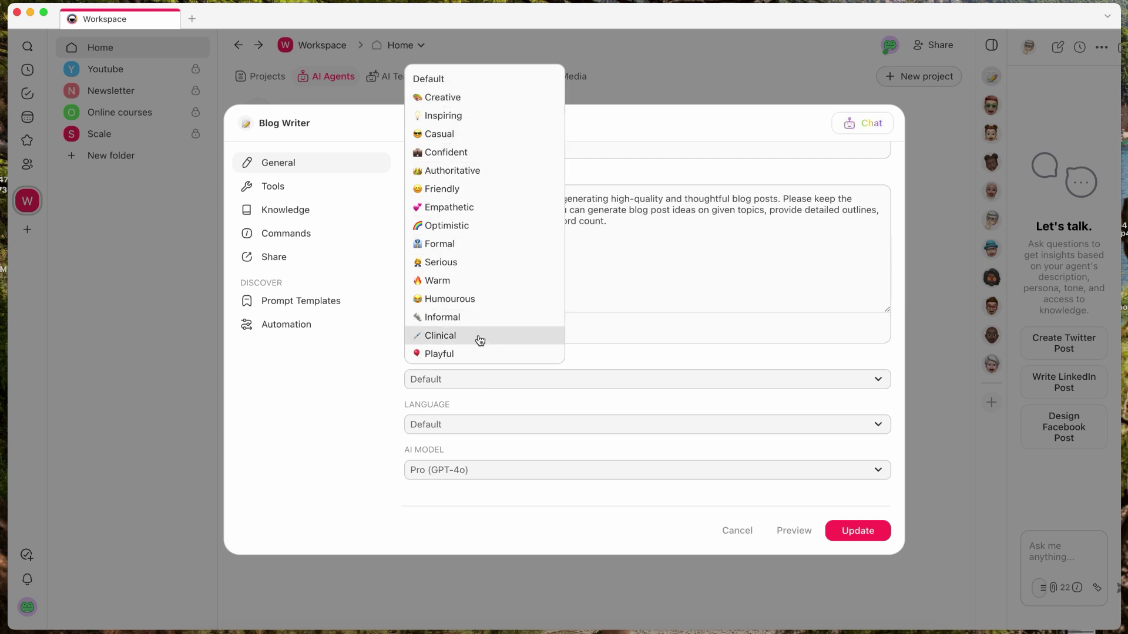
pyautogui.click(481, 421)
pyautogui.click(481, 421)
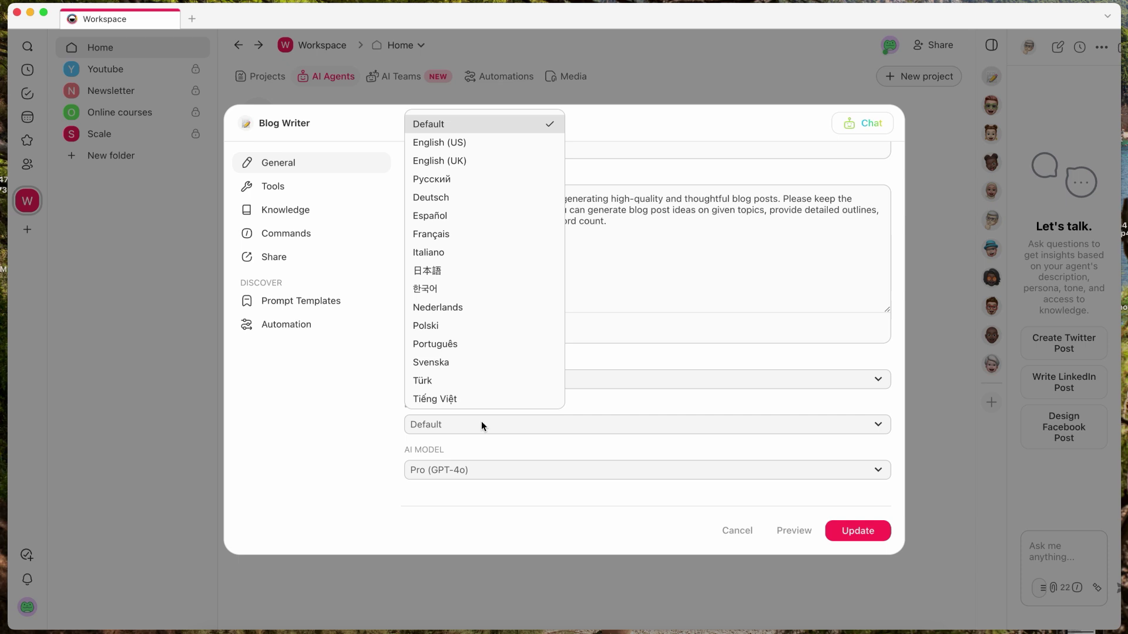
pyautogui.scroll(-1, 470, 174)
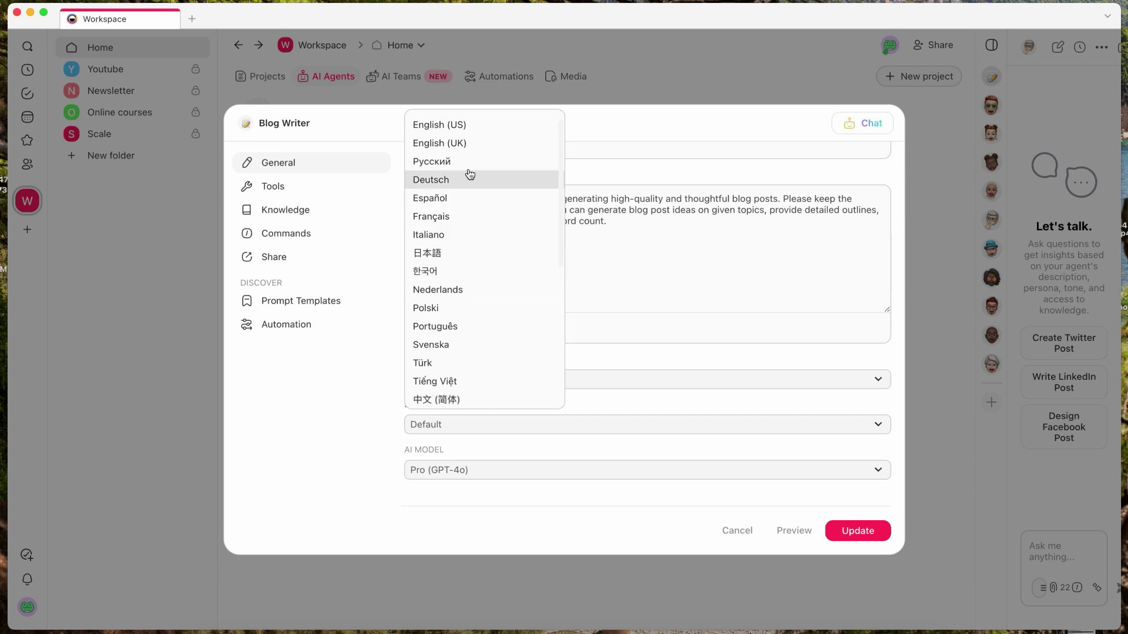
pyautogui.click(483, 128)
pyautogui.click(498, 471)
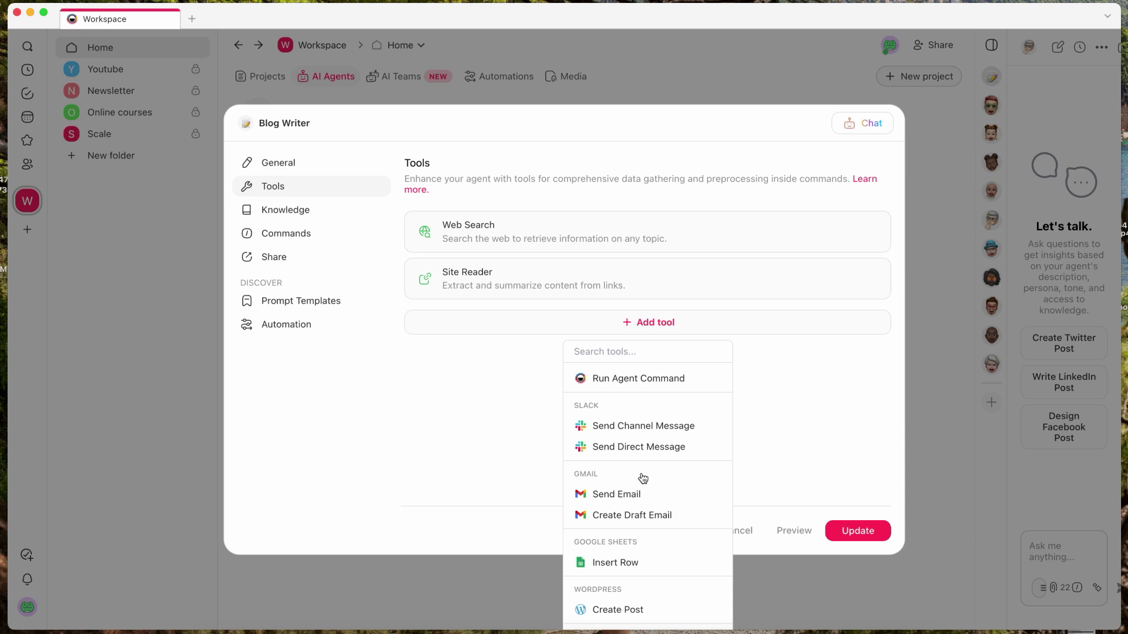
# Switch on Enable knowledge for Blog Writer without adding media, then view its Commands
pyautogui.click(302, 209)
pyautogui.click(289, 212)
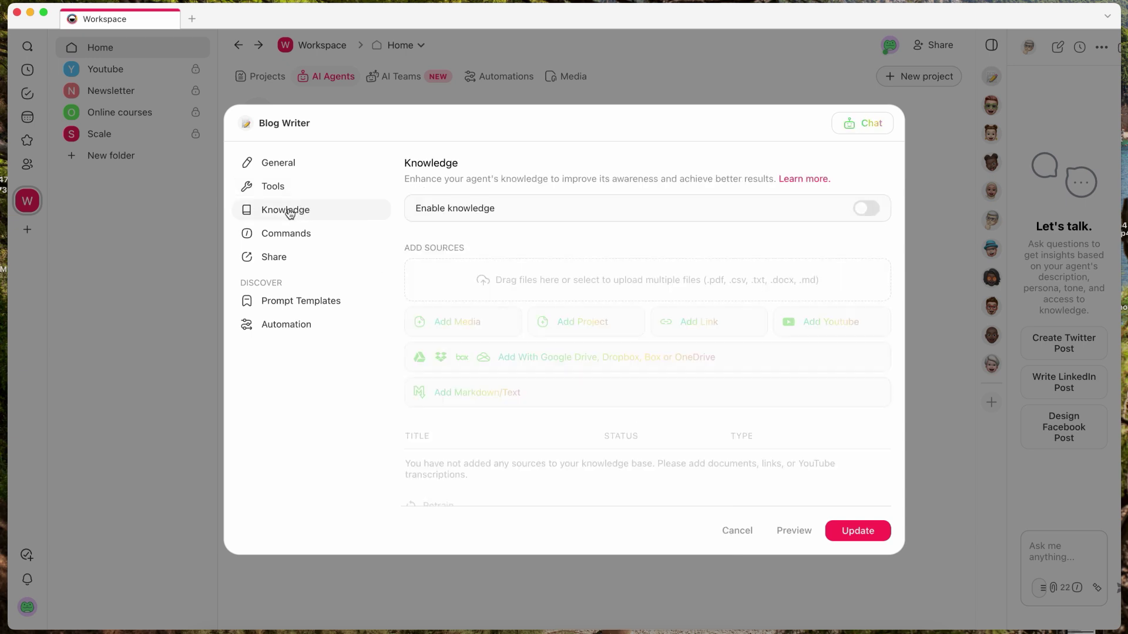
pyautogui.click(860, 212)
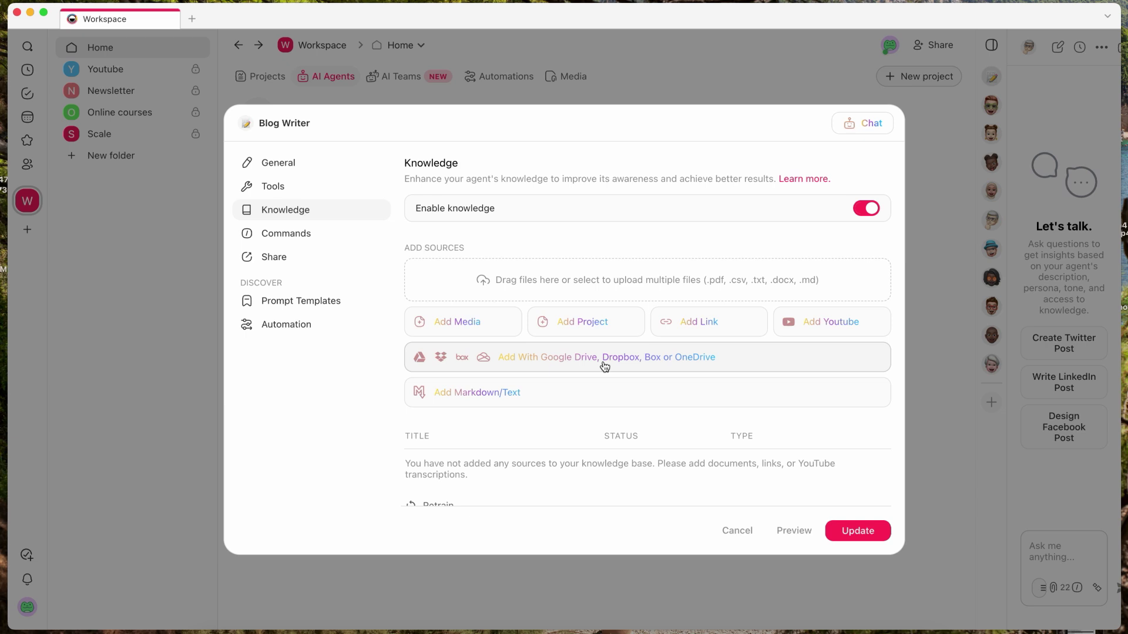
pyautogui.click(466, 330)
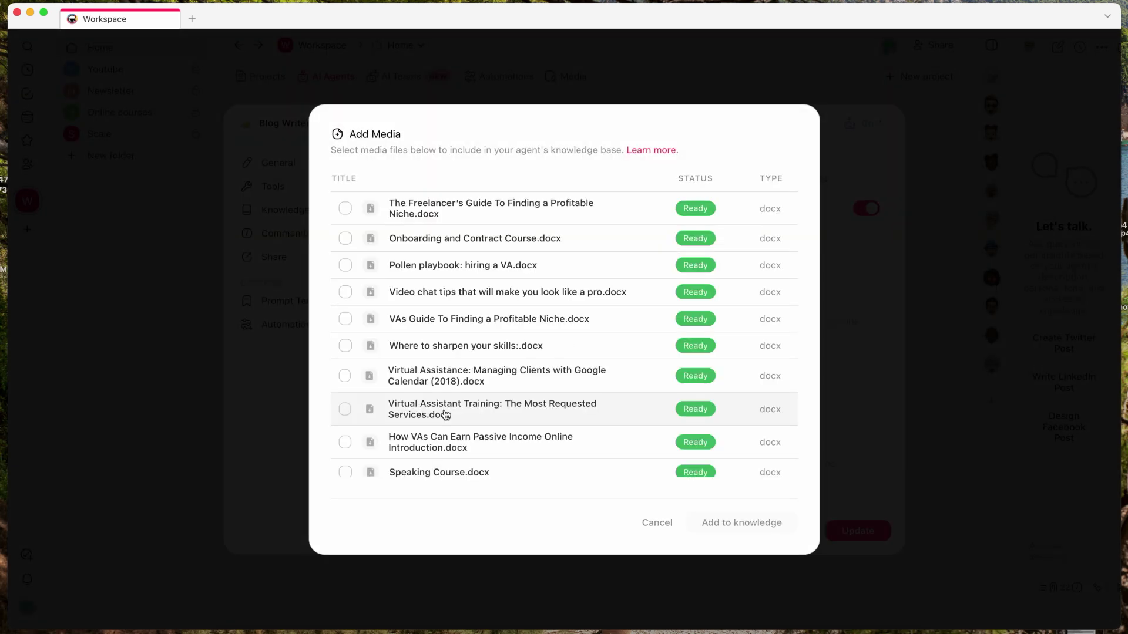
pyautogui.scroll(-2, 406, 375)
pyautogui.scroll(-10, 406, 374)
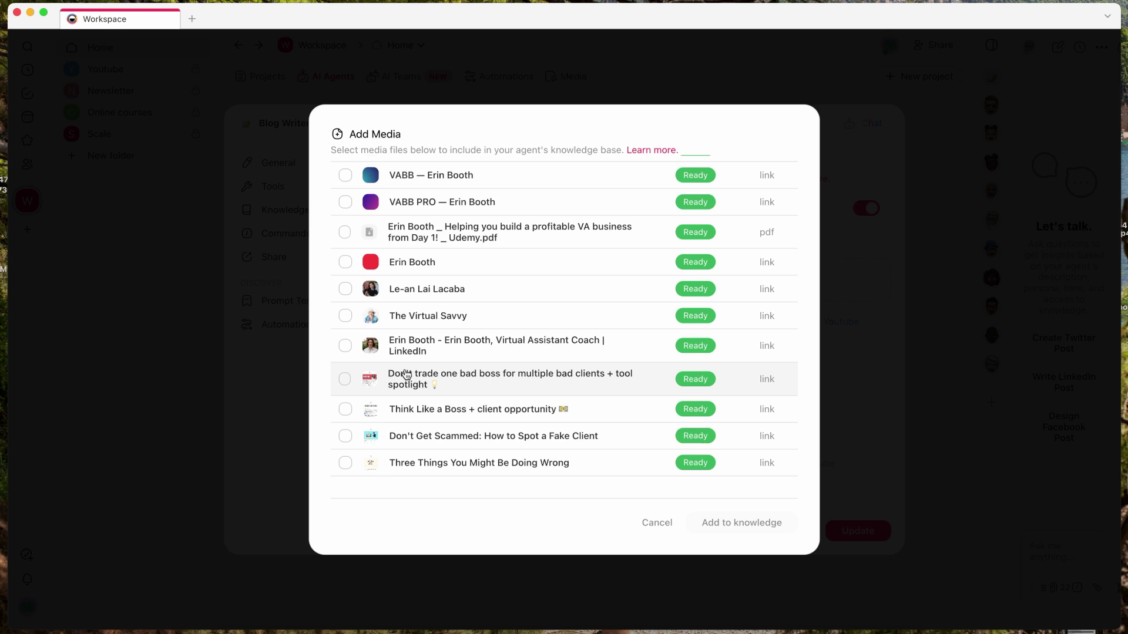
pyautogui.scroll(-4, 407, 374)
pyautogui.press('Escape')
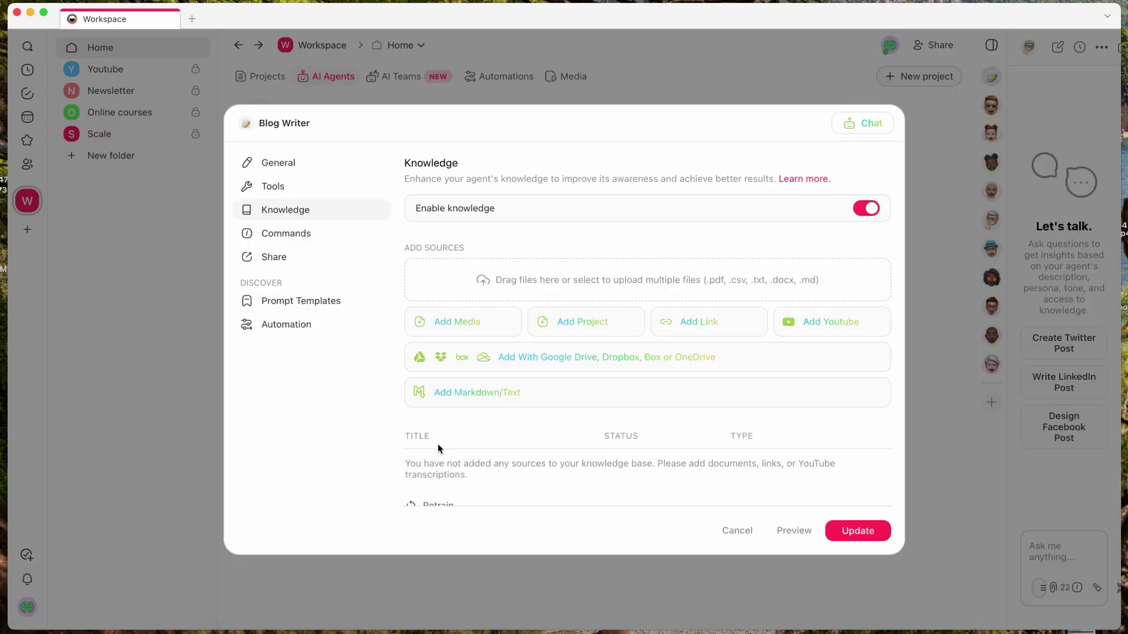
pyautogui.click(308, 239)
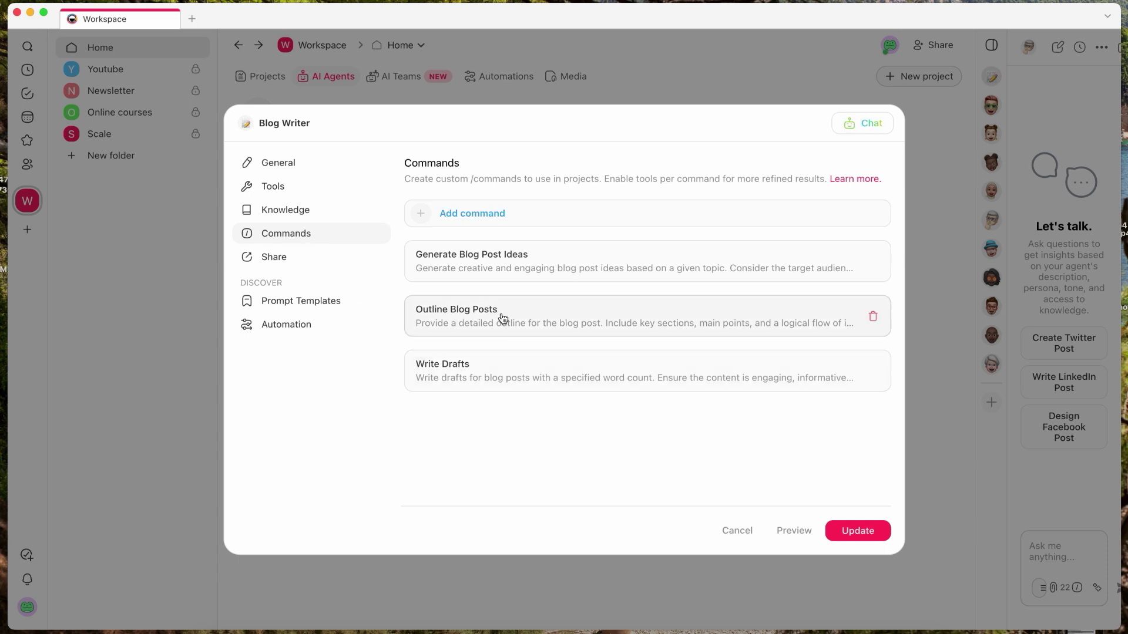
# Cancel a new command, then browse the Social Media and Influencer Marketing prompt templates
pyautogui.click(473, 214)
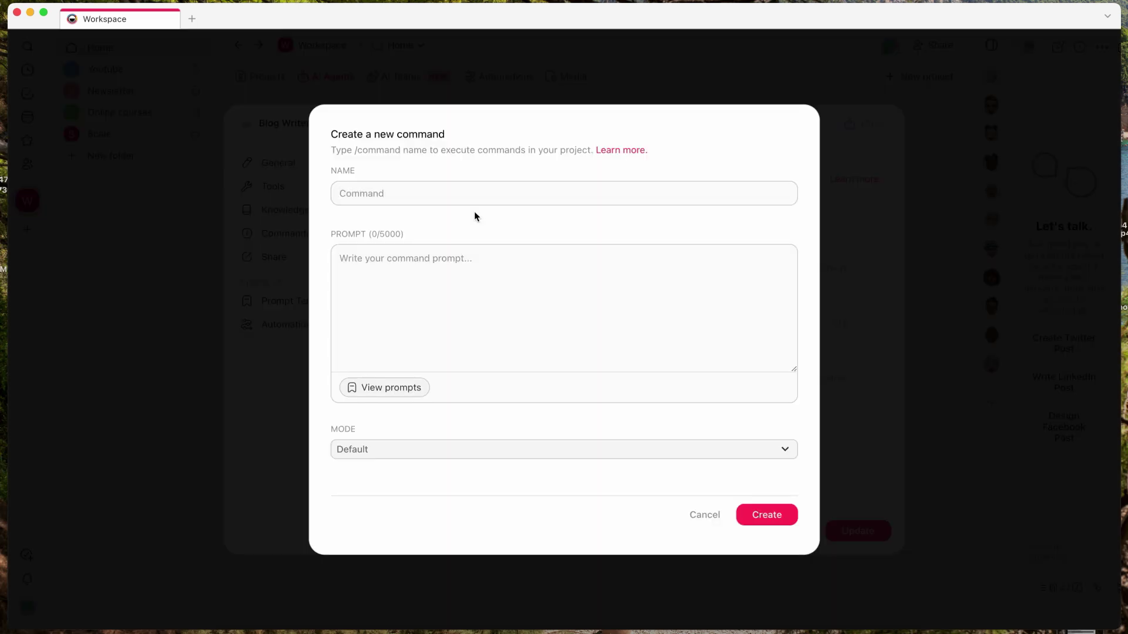
pyautogui.click(705, 517)
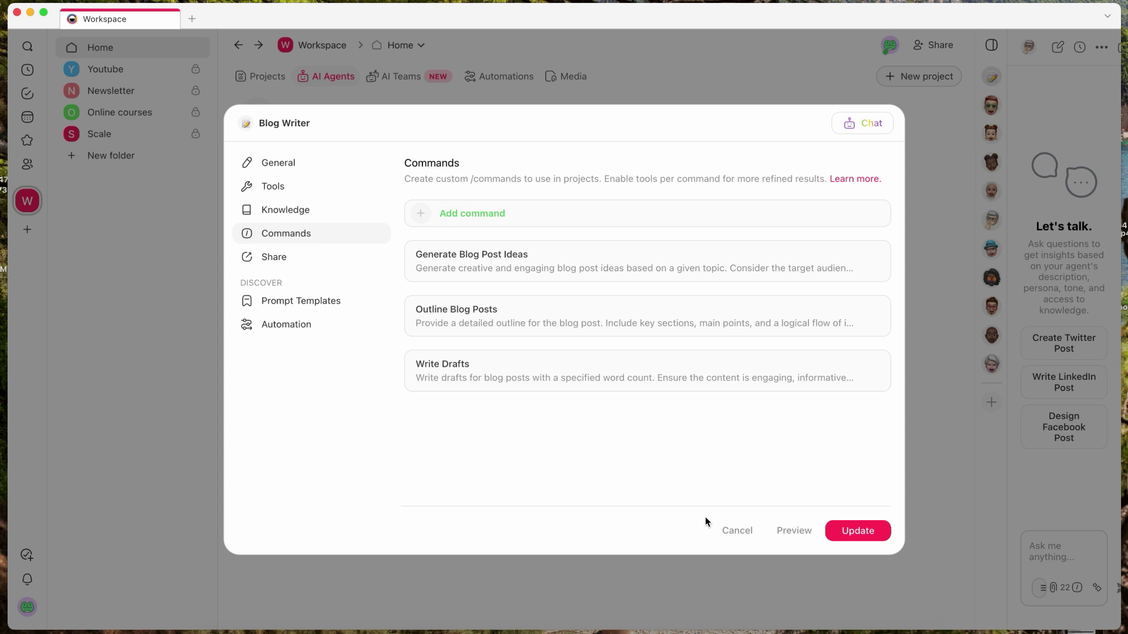
pyautogui.click(339, 315)
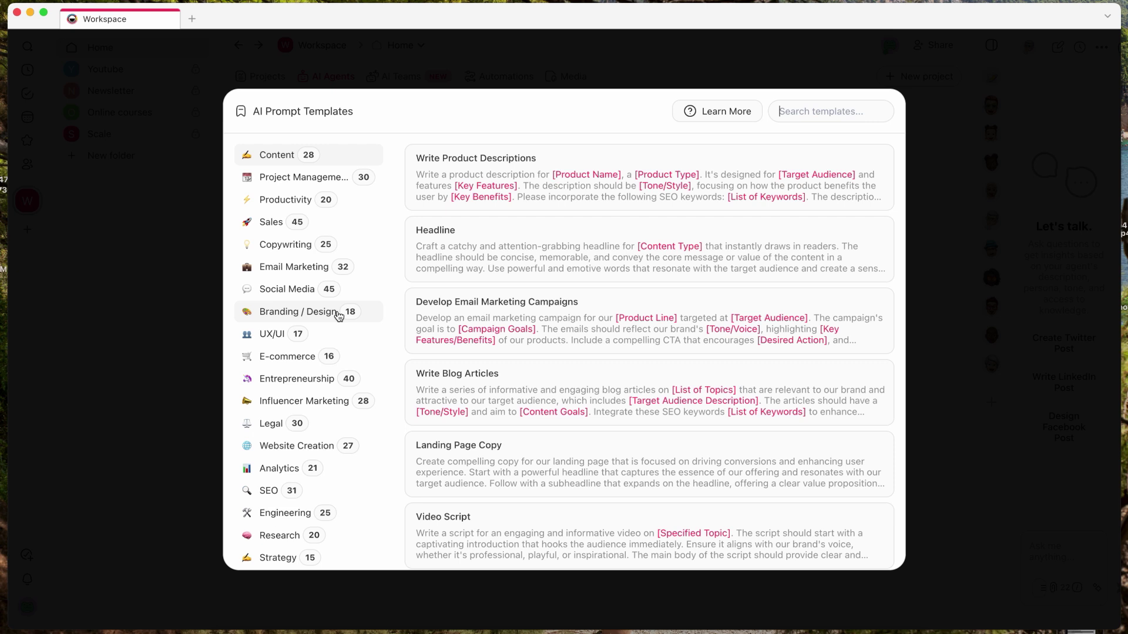
pyautogui.click(302, 289)
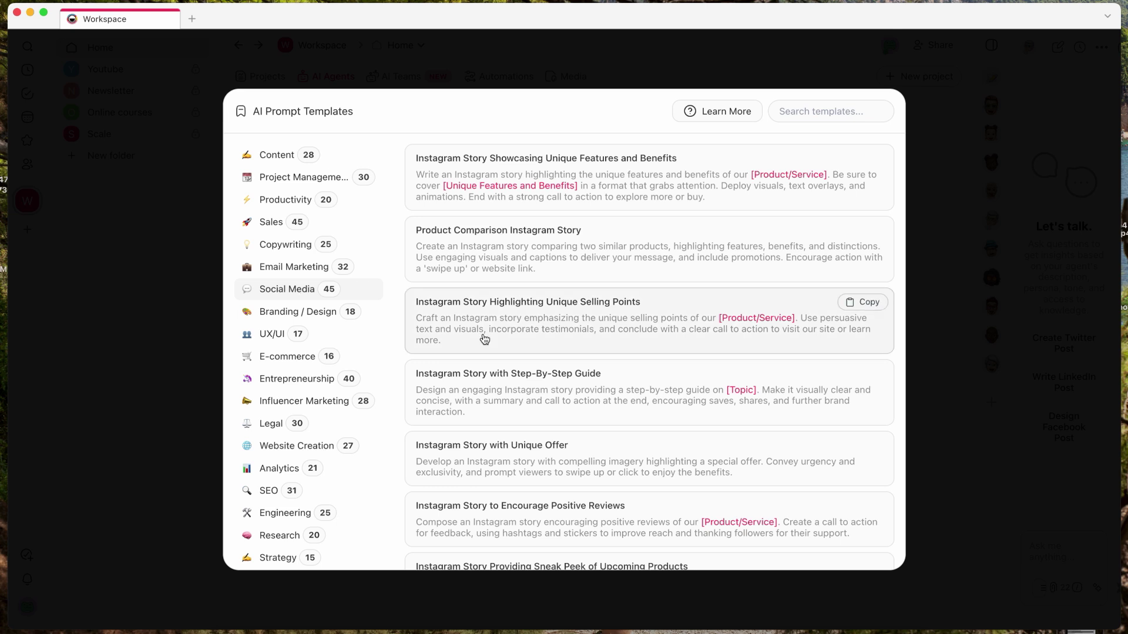
pyautogui.scroll(-4, 483, 338)
pyautogui.scroll(-5, 485, 339)
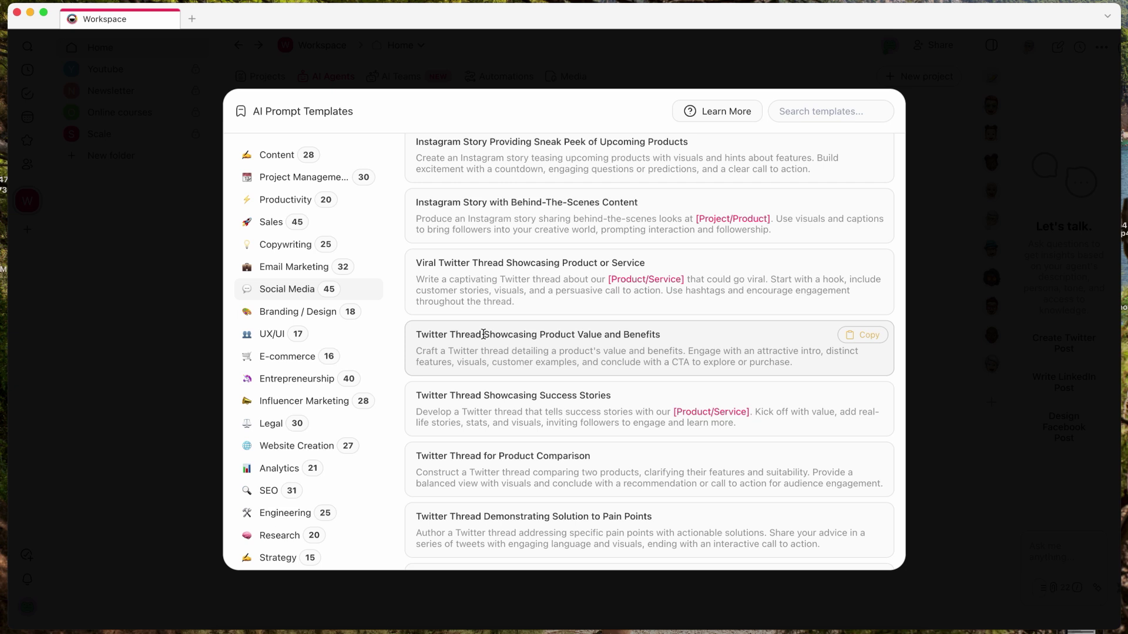
pyautogui.click(337, 404)
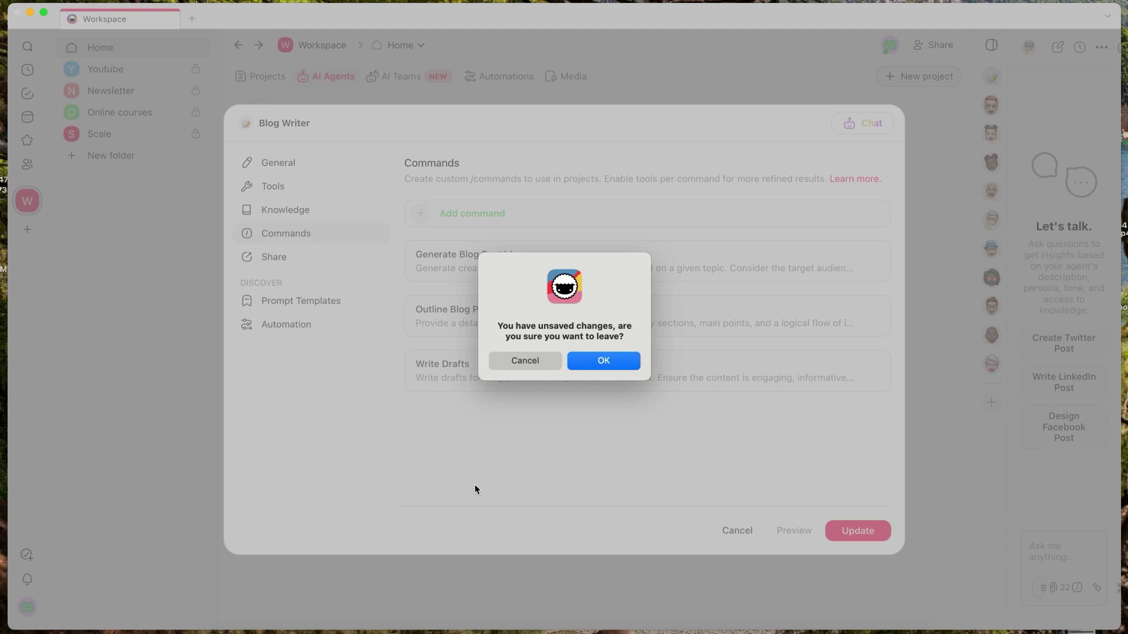
# Discard the Blog Writer changes and ask Corie: Copywriter for a blog post on virtual assistant rates
pyautogui.click(604, 360)
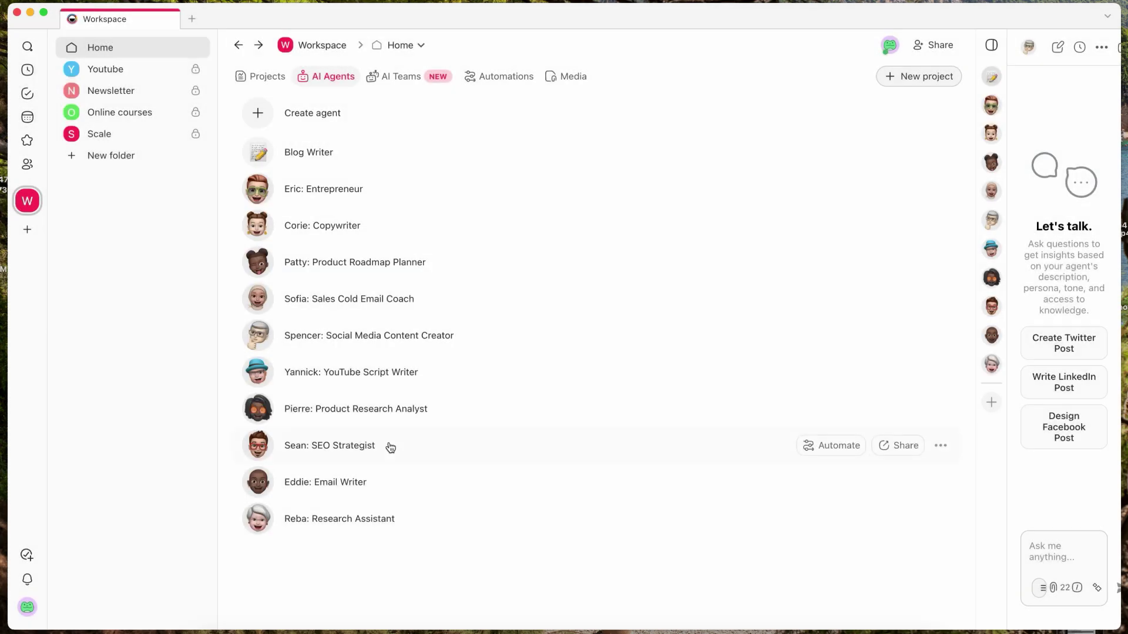
pyautogui.click(320, 238)
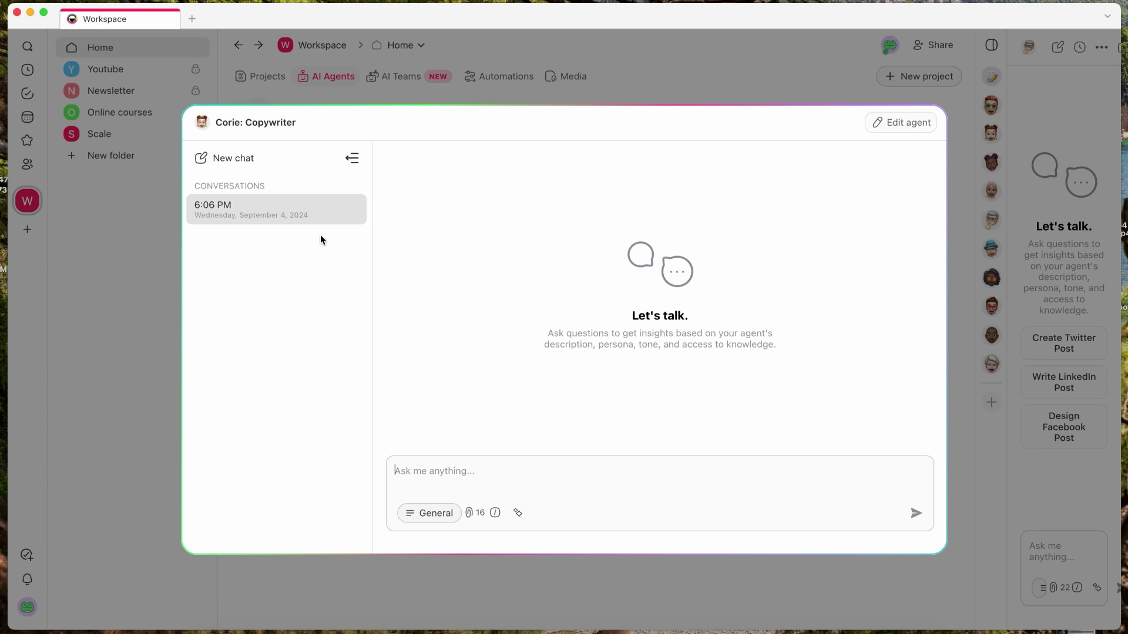
pyautogui.write('Hi Corie')
pyautogui.press('BackSpace')
pyautogui.press('BackSpace')
pyautogui.write('ie, I need a blog post on setting rates as a new virtual assistant.')
pyautogui.press('Return')
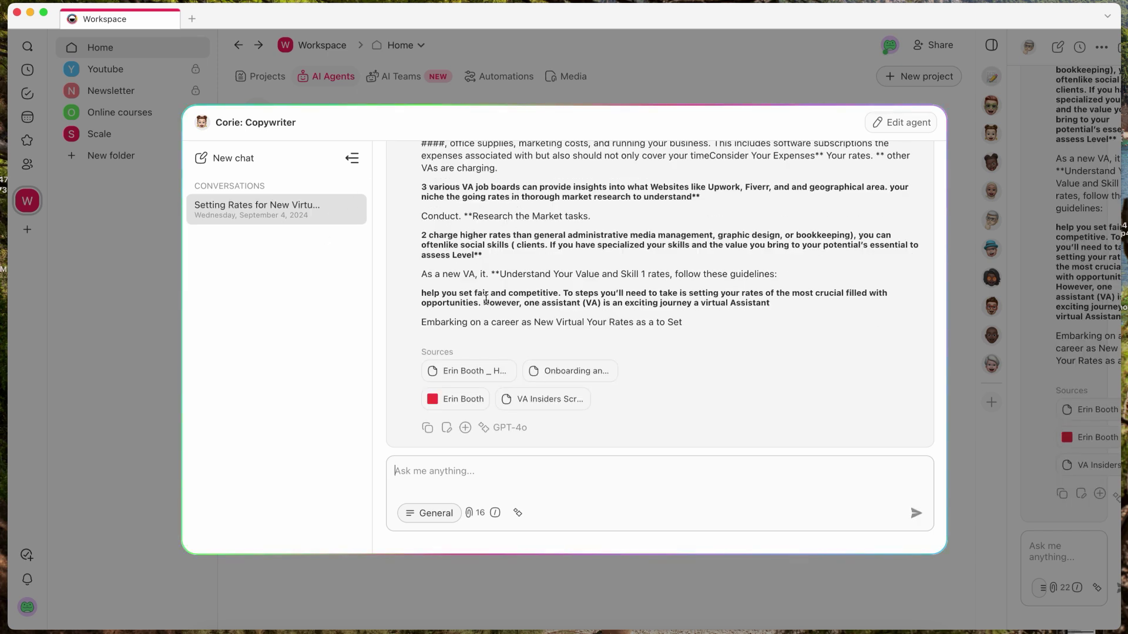
# Scroll through Corie's answer on setting rates and its cited sources
pyautogui.scroll(2, 498, 337)
pyautogui.scroll(10, 498, 337)
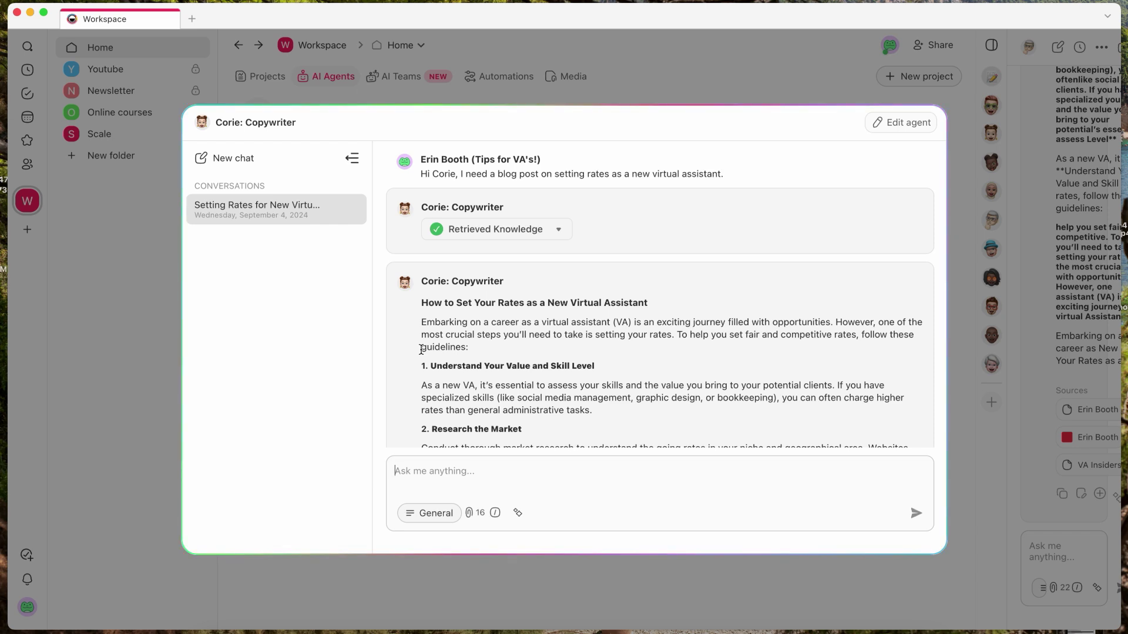
pyautogui.scroll(-5, 421, 372)
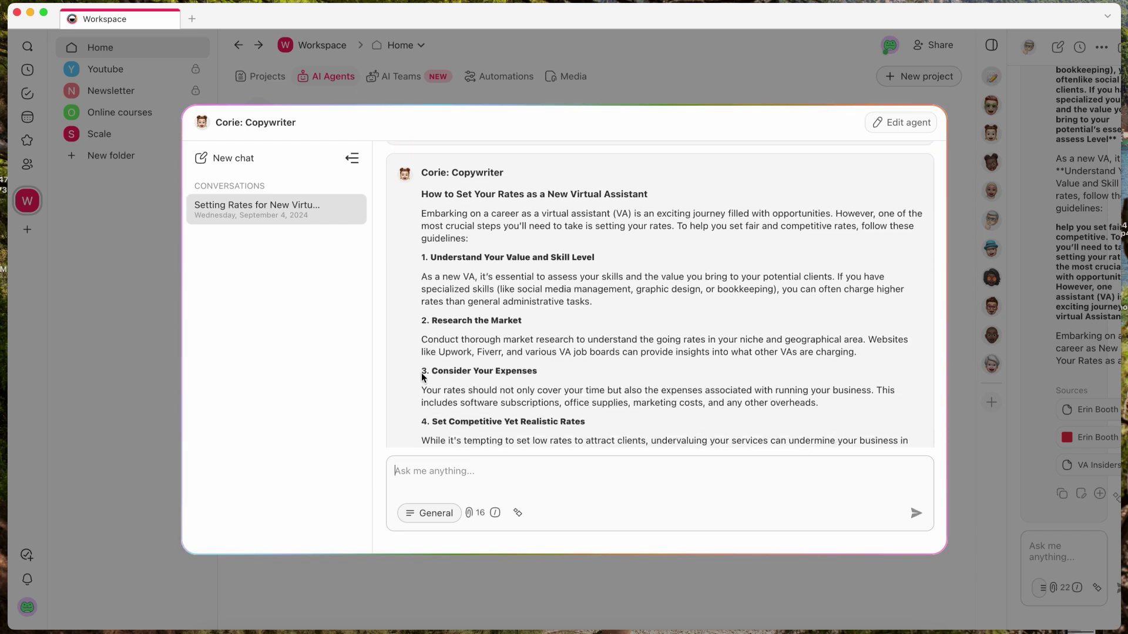
pyautogui.scroll(-4, 422, 373)
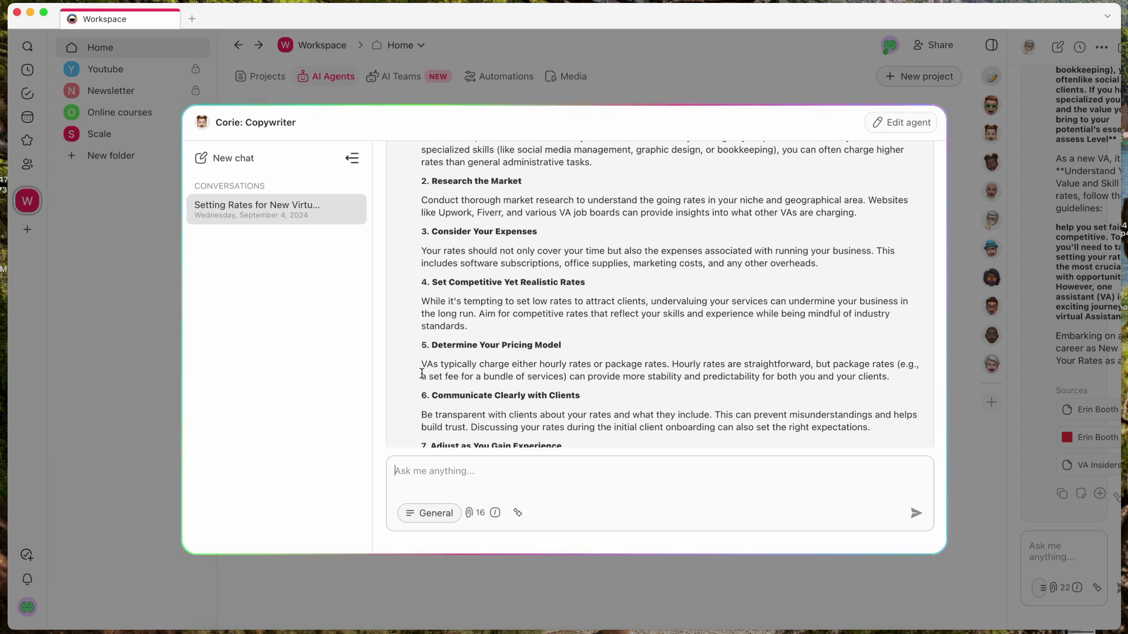
pyautogui.scroll(-5, 421, 373)
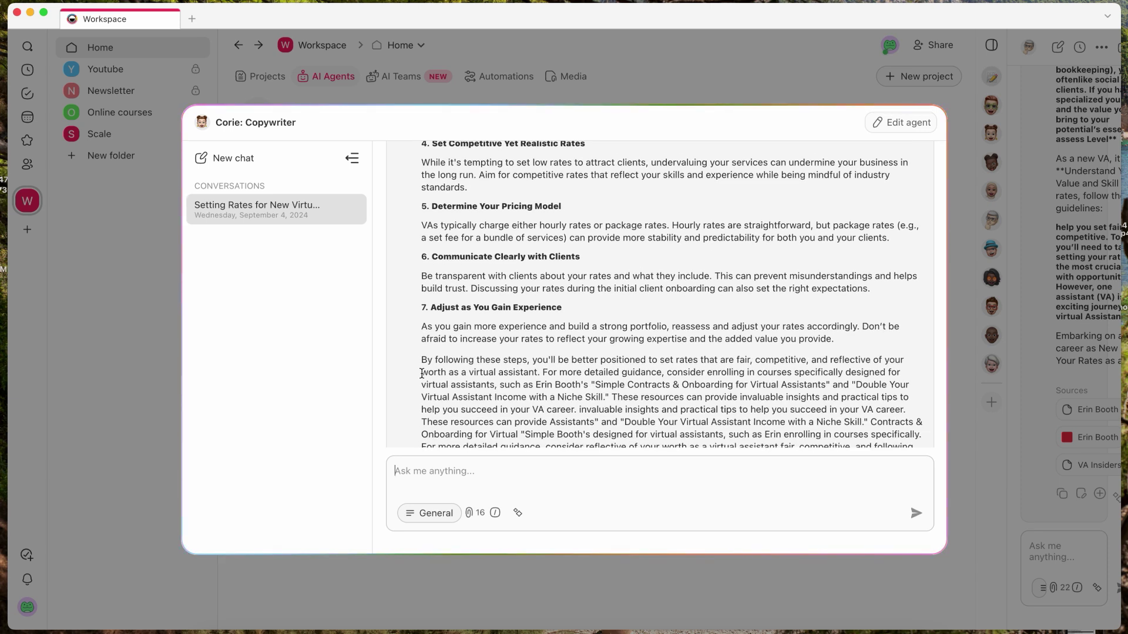
pyautogui.scroll(-5, 422, 373)
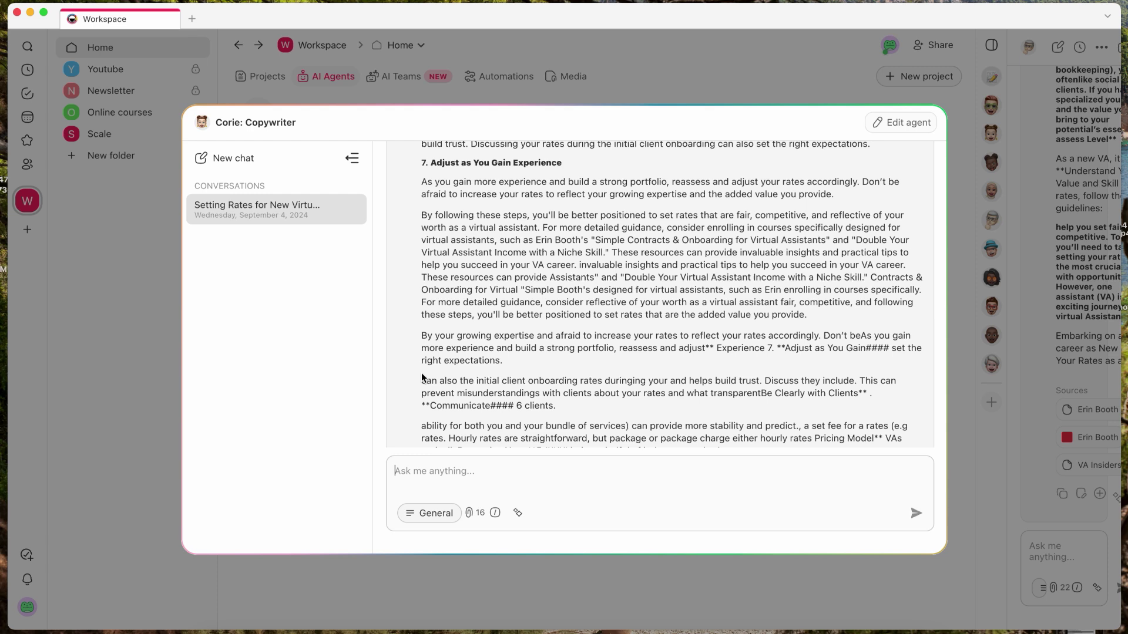
pyautogui.scroll(-5, 421, 372)
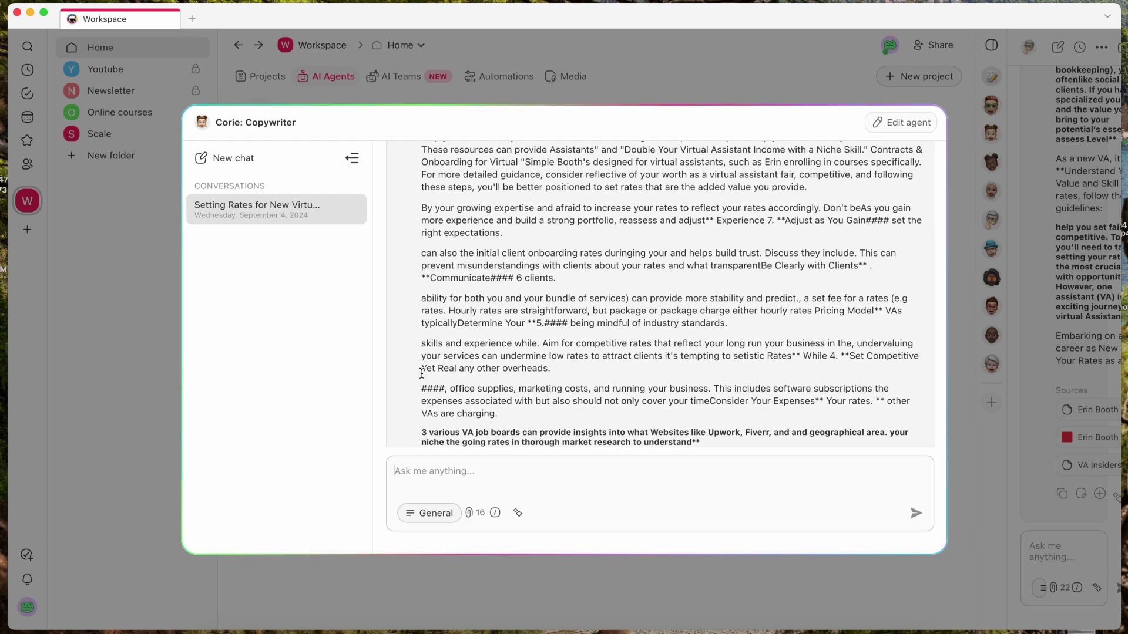
pyautogui.scroll(-5, 421, 373)
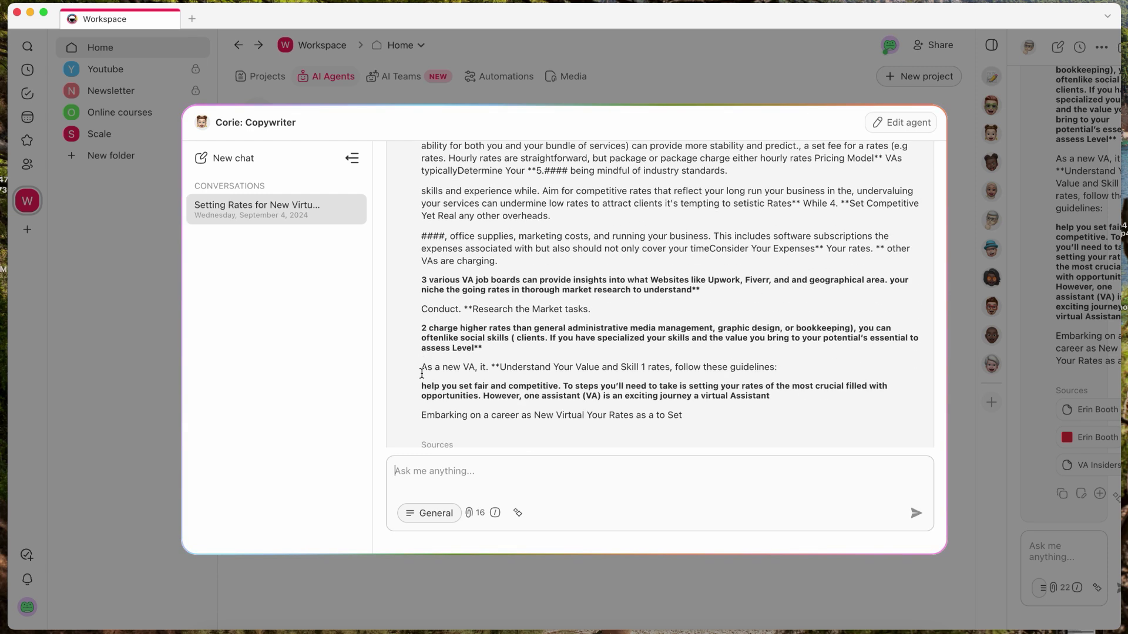
pyautogui.scroll(-3, 421, 373)
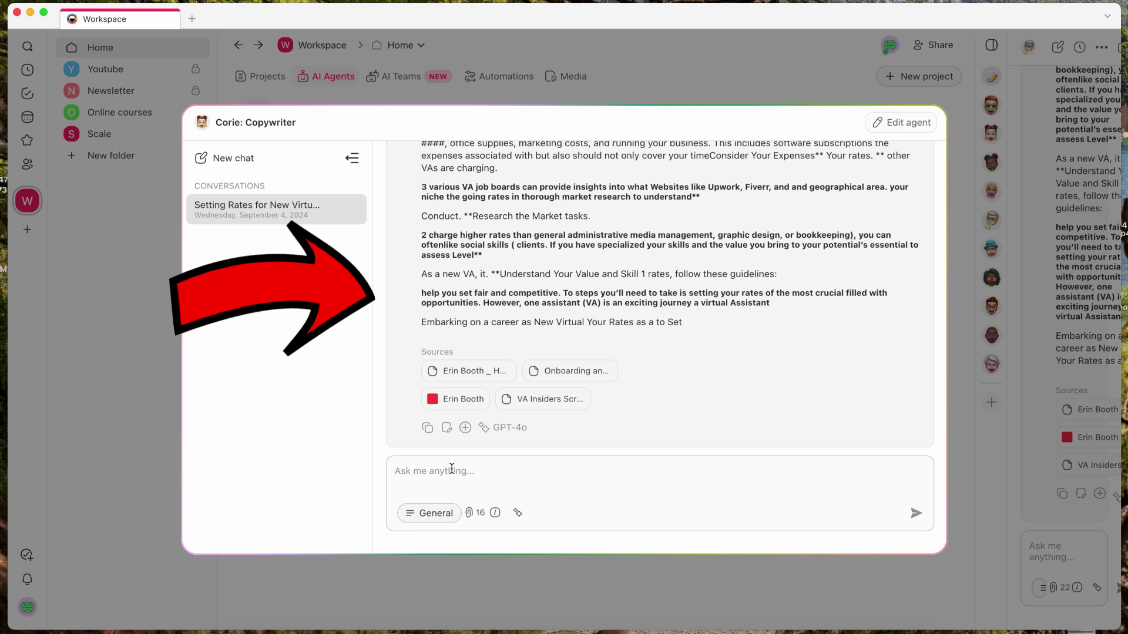
# Ask Corie to rewrite the post in a friendly morning tone, as if talking to a friend
pyautogui.write('Can you rewrite this to matc')
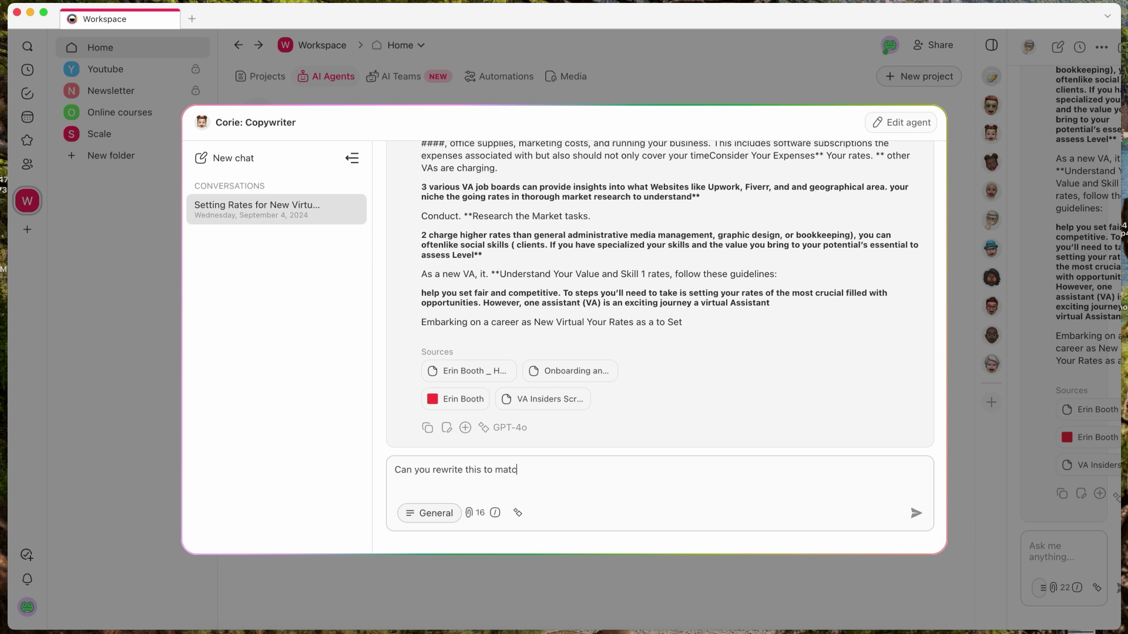
pyautogui.write('h my tone in a morning friendky')
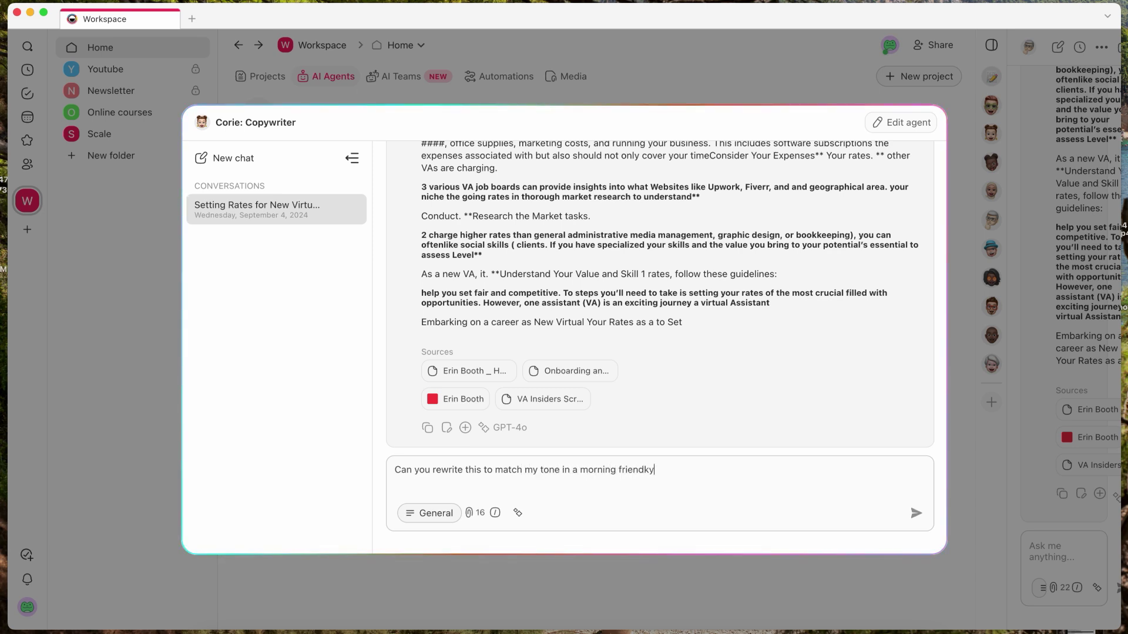
pyautogui.press('BackSpace')
pyautogui.press('BackSpace')
pyautogui.write('ly way? as if I am talking to a fr')
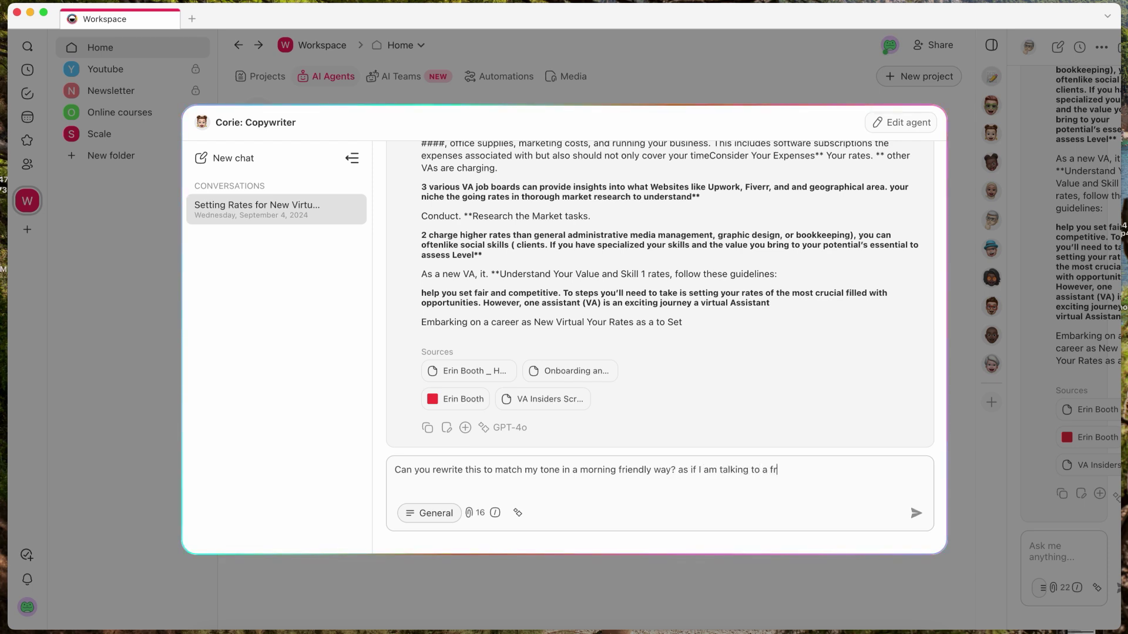
pyautogui.write('iend.')
pyautogui.press('Return')
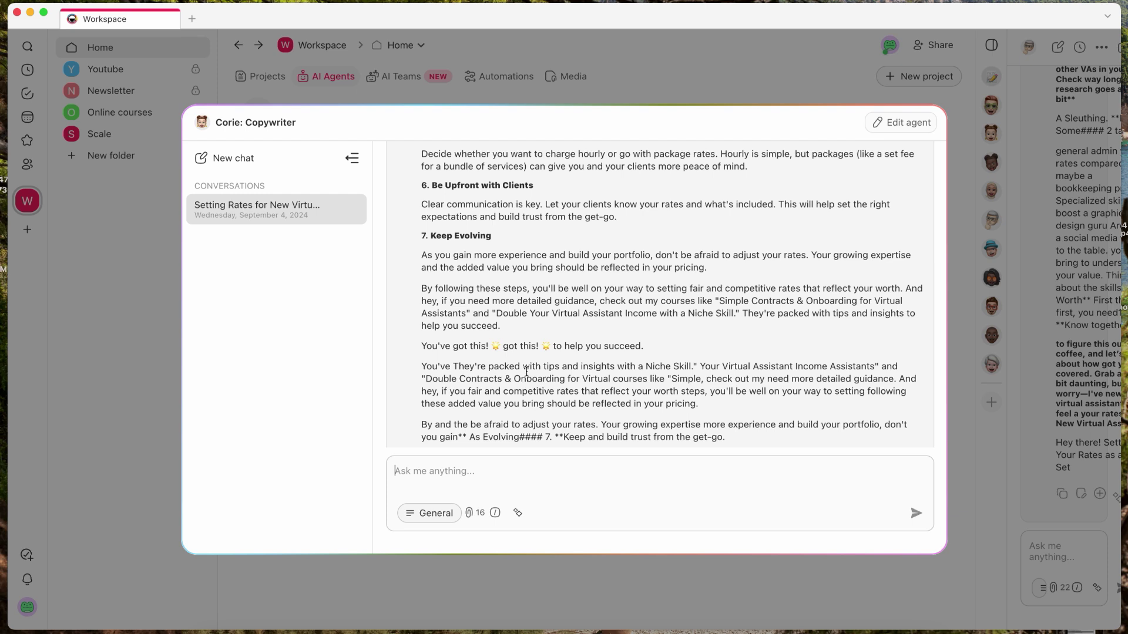
# Close the Corie chat and switch the side chat from history to Corie, then Patty: Product Roadmap Planner
pyautogui.click(864, 101)
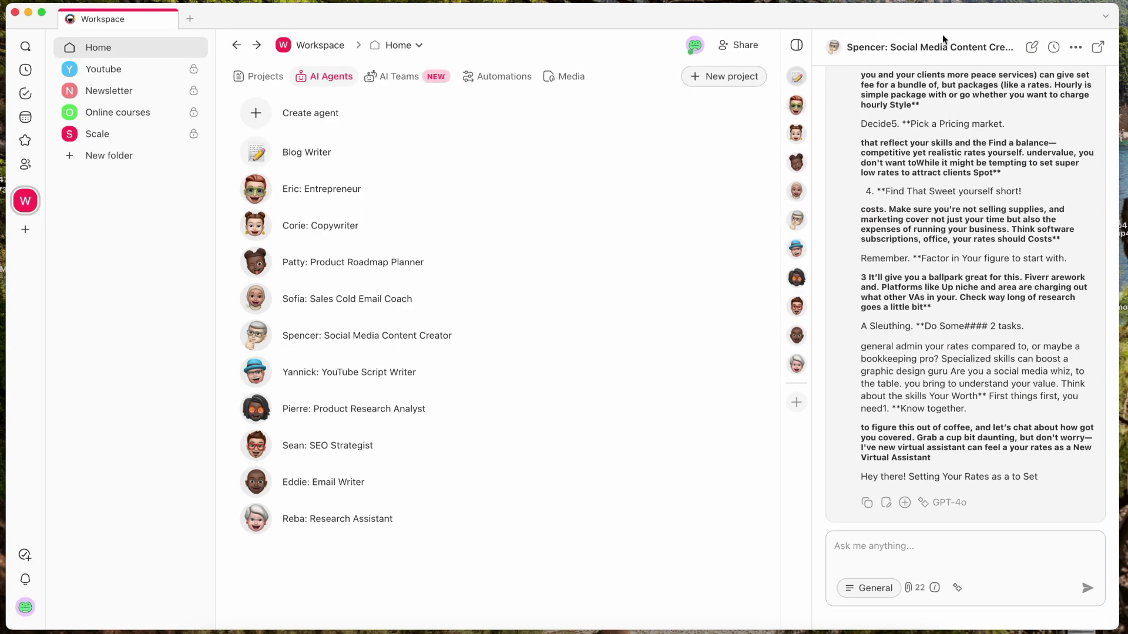
pyautogui.click(1054, 50)
pyautogui.click(803, 134)
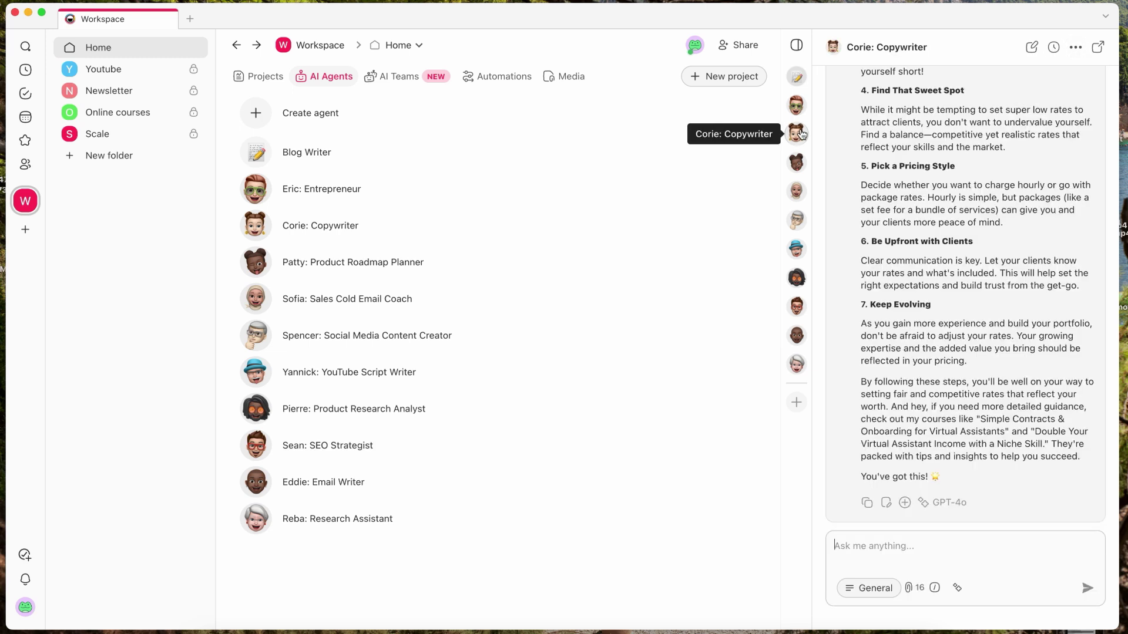
pyautogui.click(801, 159)
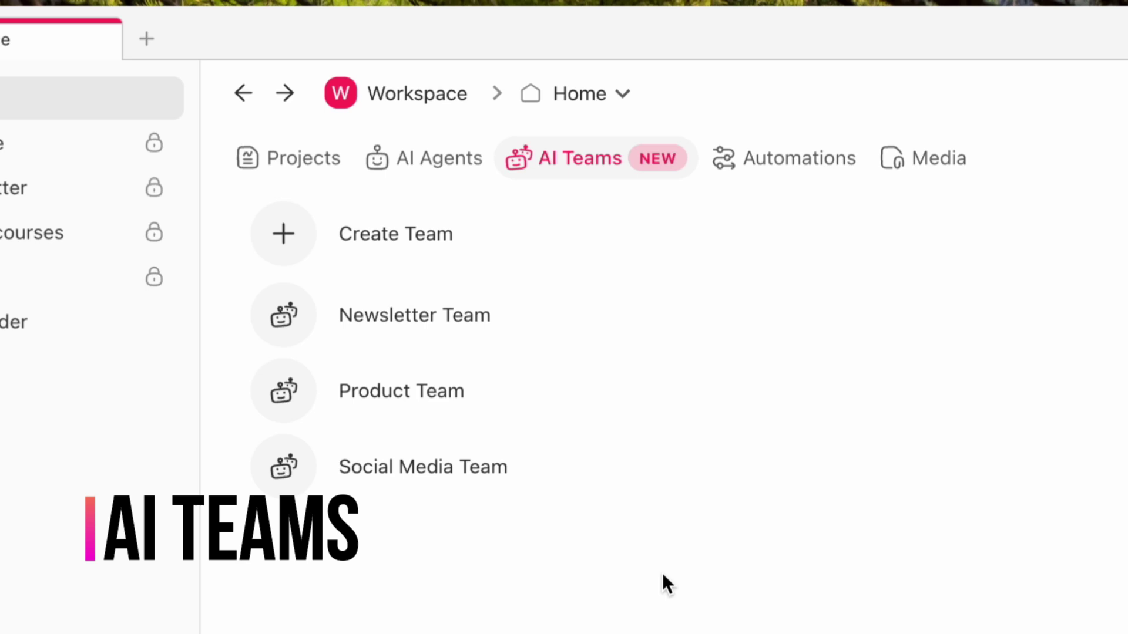
# Open the Social Media Team chat from AI Teams, then close it
pyautogui.click(458, 470)
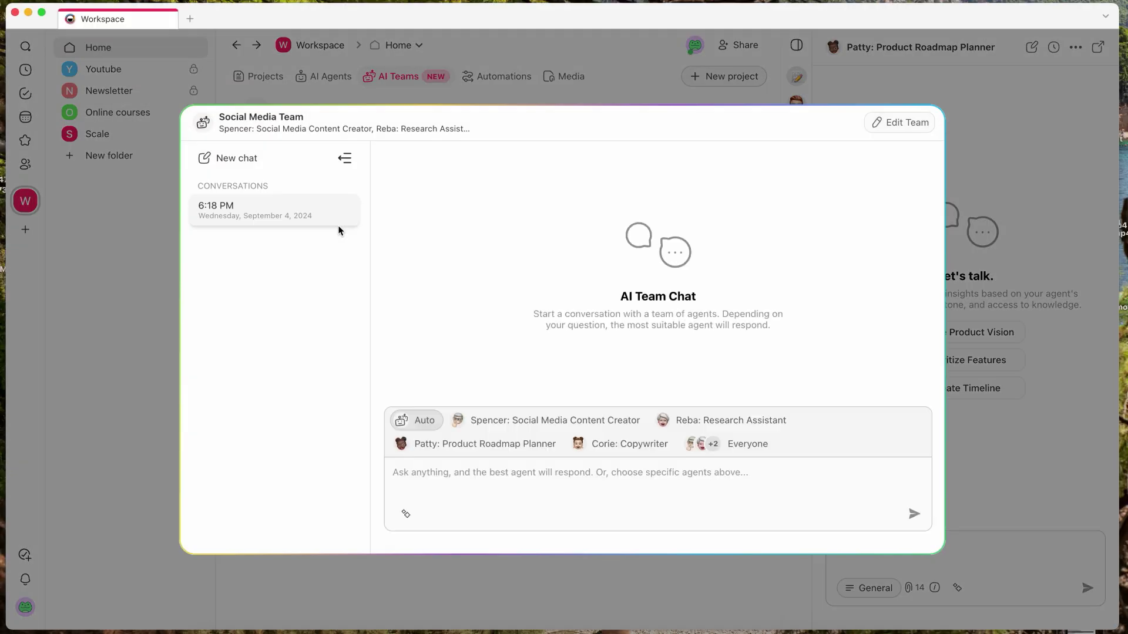
pyautogui.click(640, 97)
# Create the Scale AI team with Eric: Entrepreneur, Patty: Product Roadmap Planner and SEO Strategist agents
pyautogui.click(319, 116)
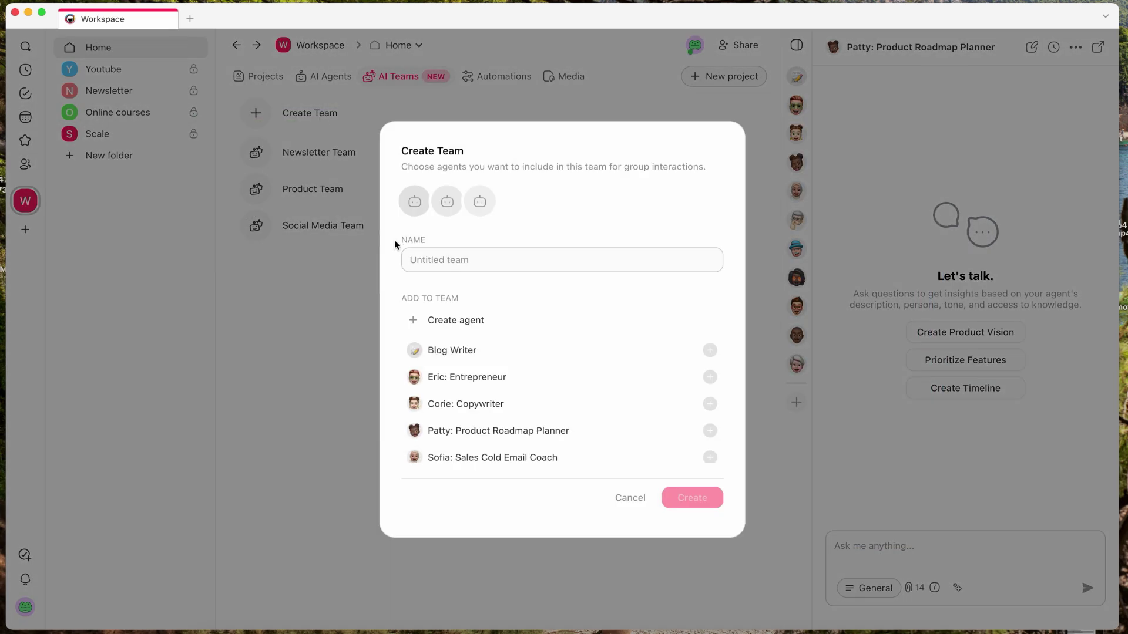
pyautogui.write('Scale')
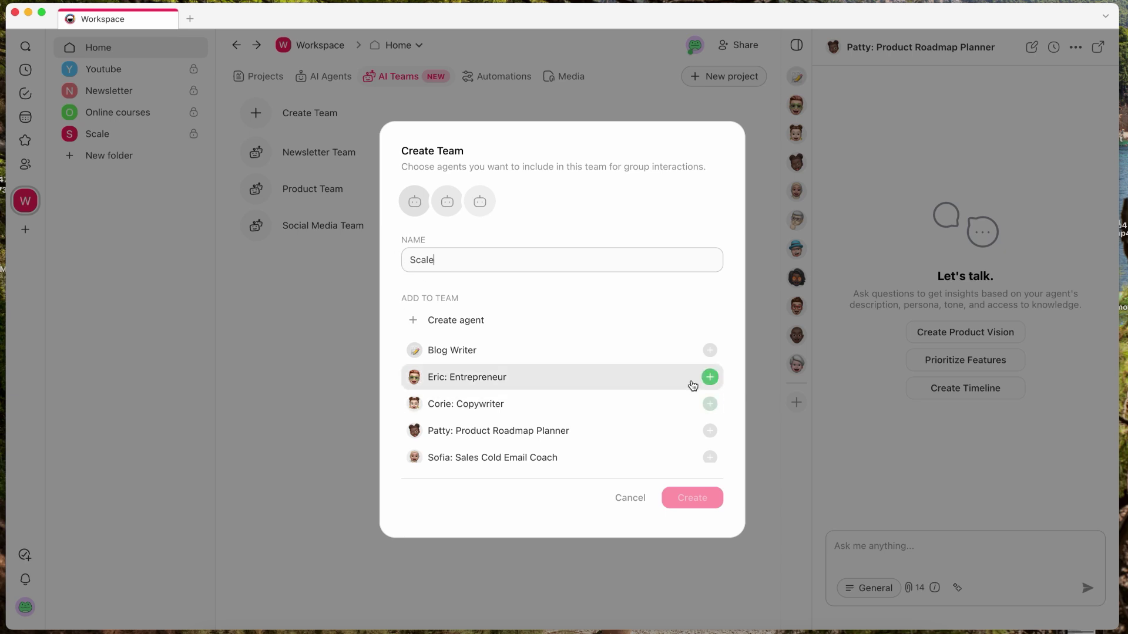
pyautogui.click(709, 377)
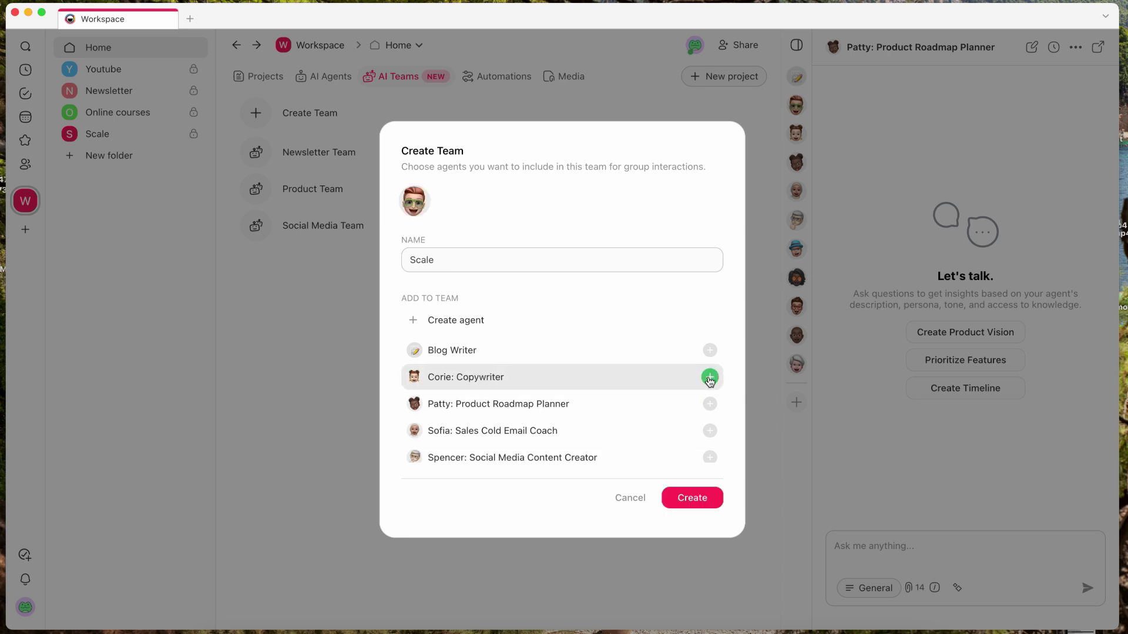
pyautogui.click(709, 403)
pyautogui.scroll(-4, 602, 393)
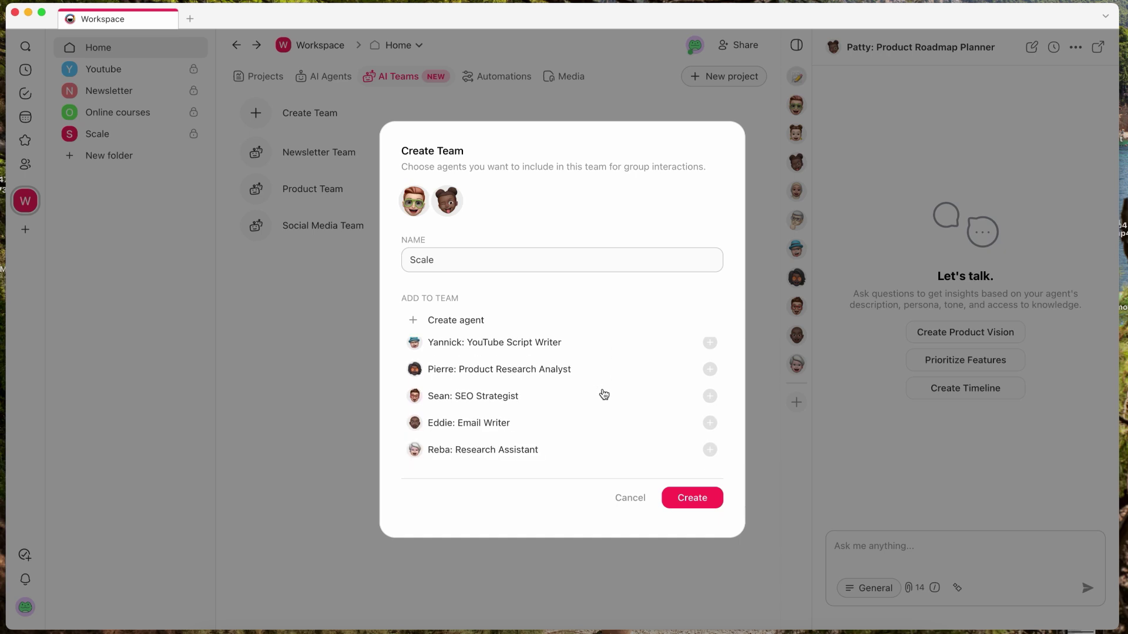
pyautogui.click(710, 395)
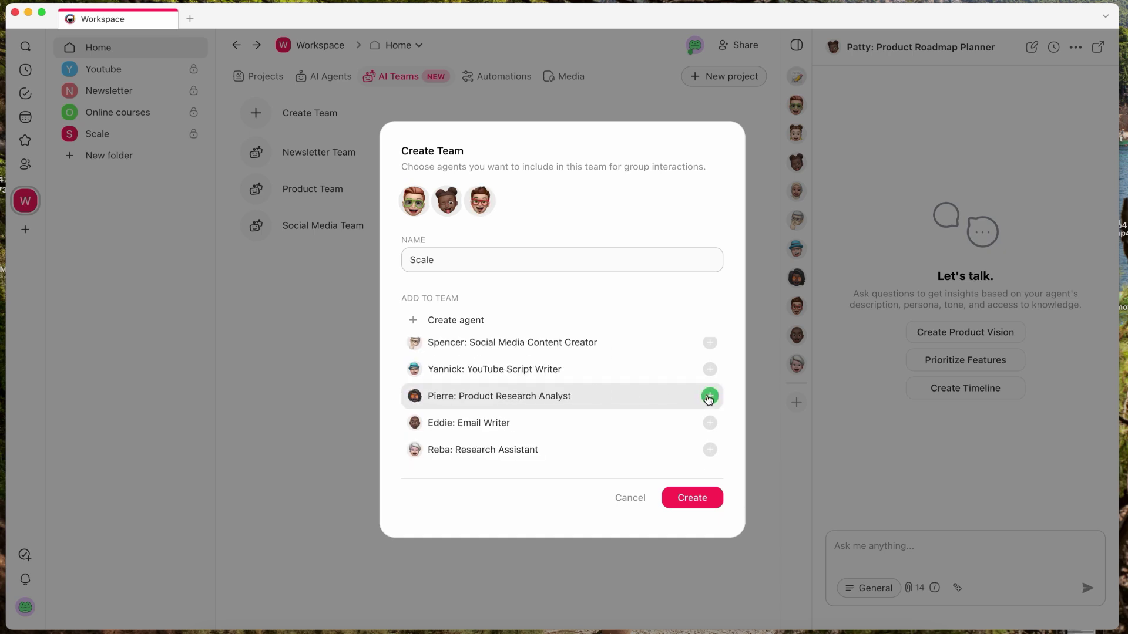
pyautogui.click(699, 493)
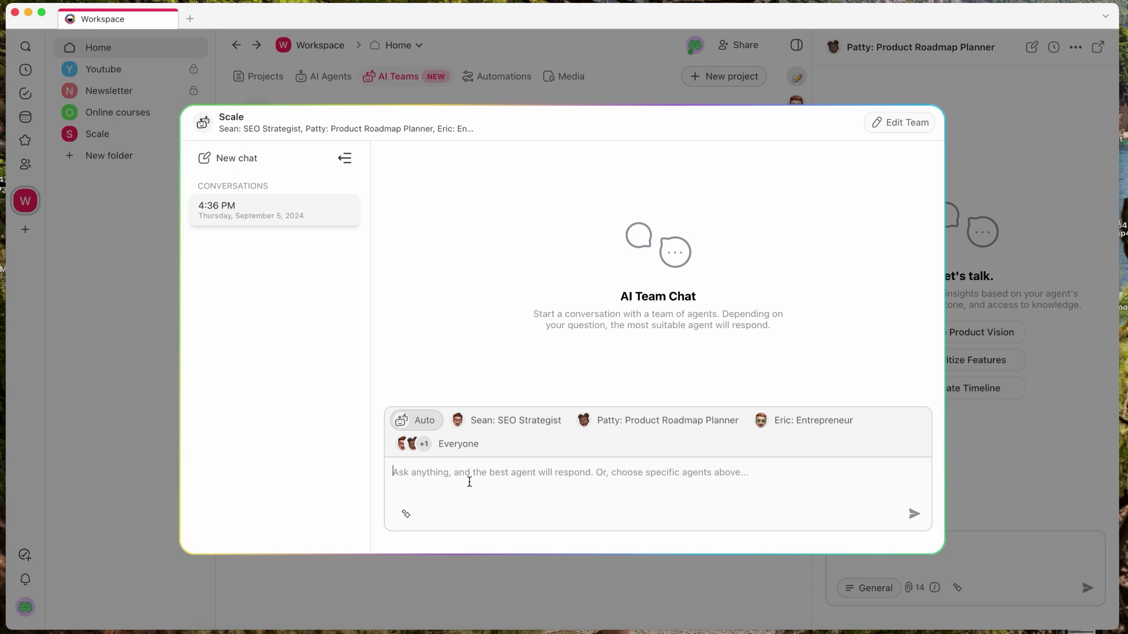
# Ask the Scale team: 'Hi team, I need new ideas to scale my business as a VA Coach.'
pyautogui.click(466, 471)
pyautogui.write('Hi tema,')
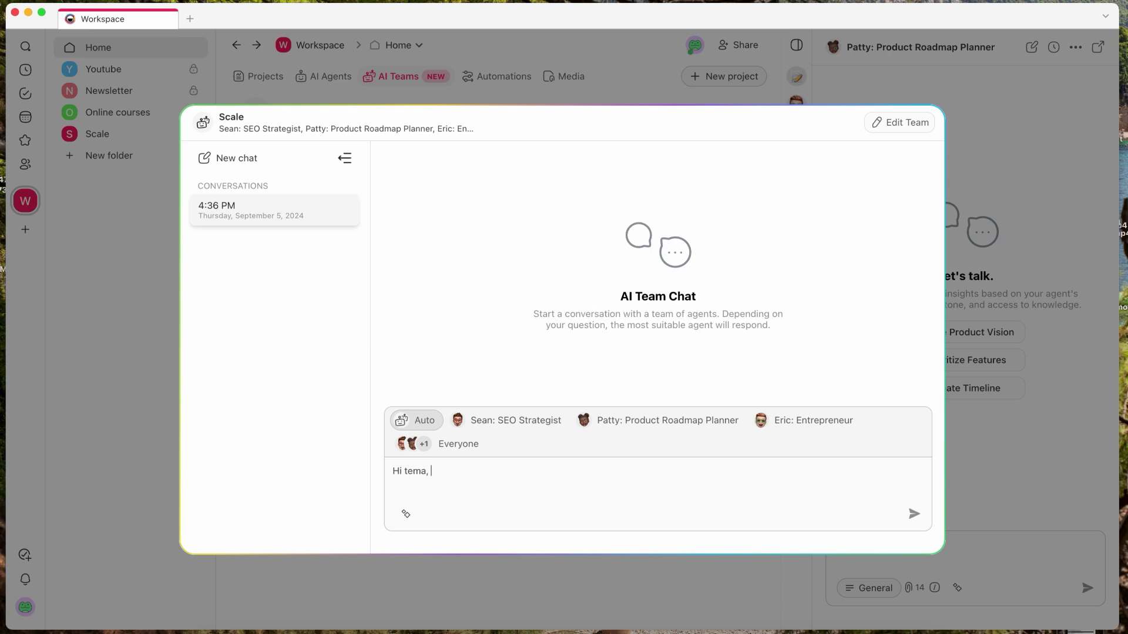
pyautogui.press('BackSpace')
pyautogui.press('BackSpace')
pyautogui.press('BackSpace')
pyautogui.press('BackSpace')
pyautogui.write('am, I need tew ideas to scale my business ')
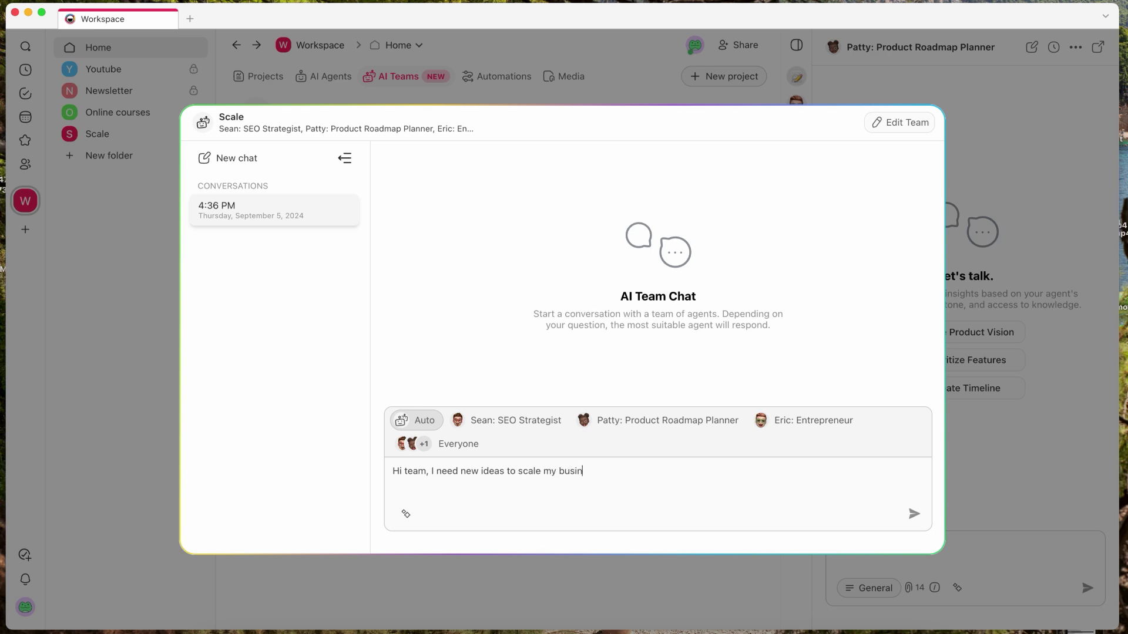
pyautogui.write('as a VA Coach.')
pyautogui.press('Return')
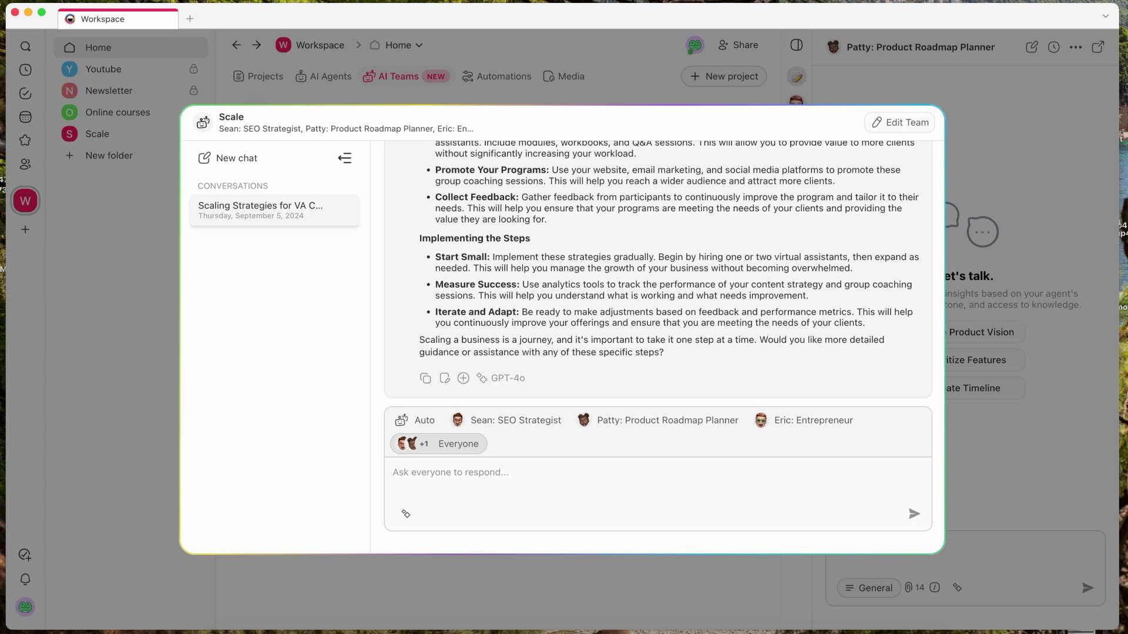
# Read Sean's and Patty's scaling plans, then close the Scale team chat
pyautogui.scroll(15, 535, 383)
pyautogui.scroll(-5, 534, 383)
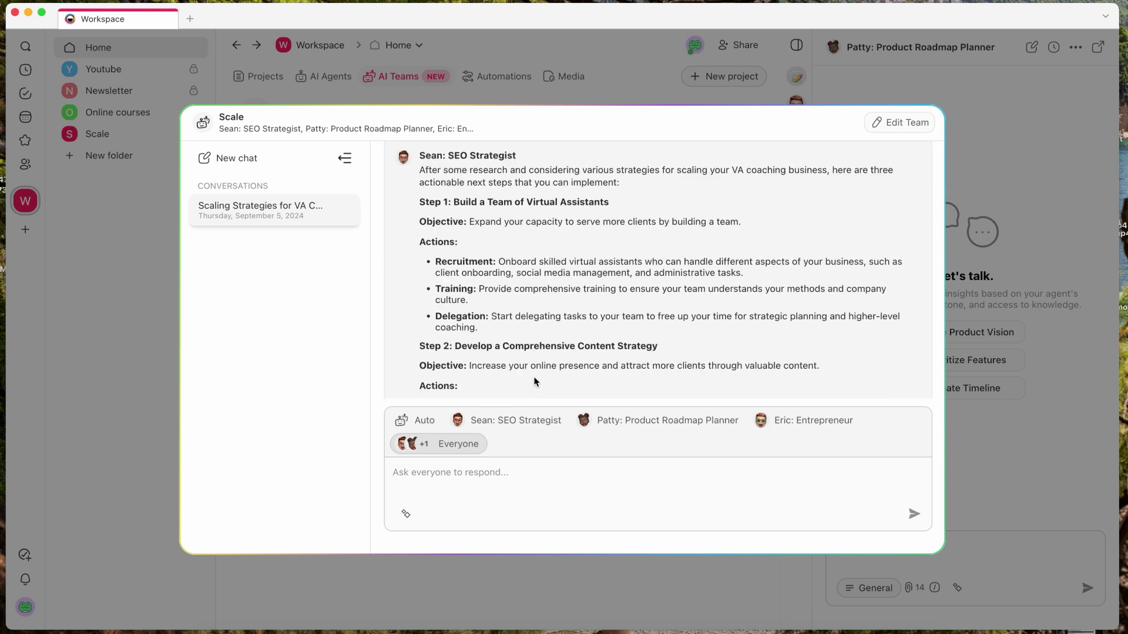
pyautogui.scroll(2, 535, 382)
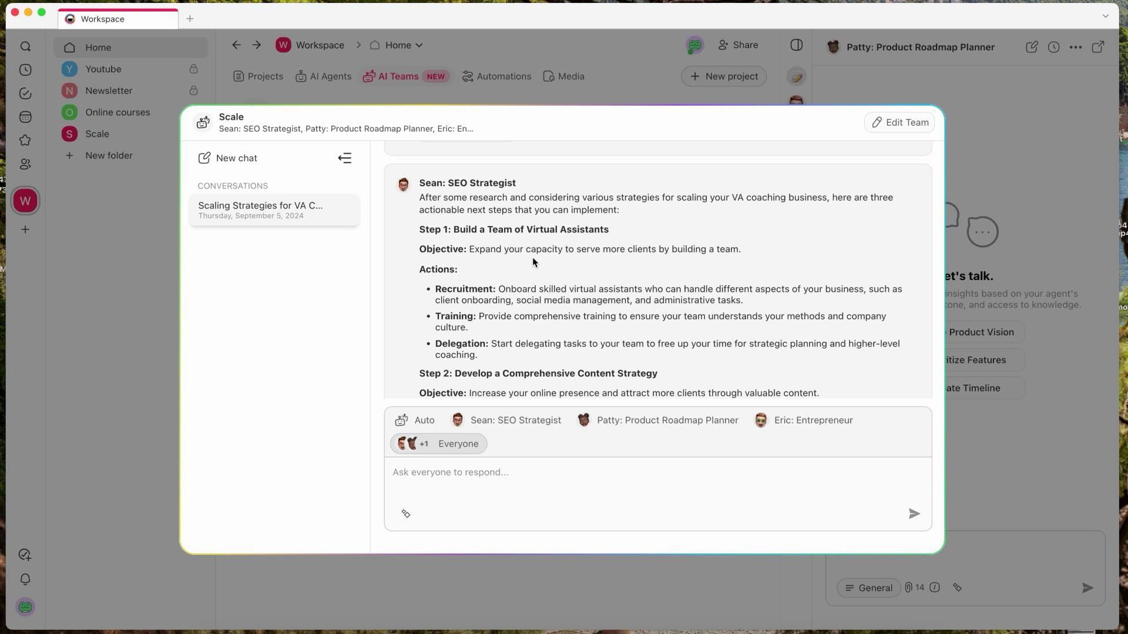
pyautogui.scroll(-10, 532, 256)
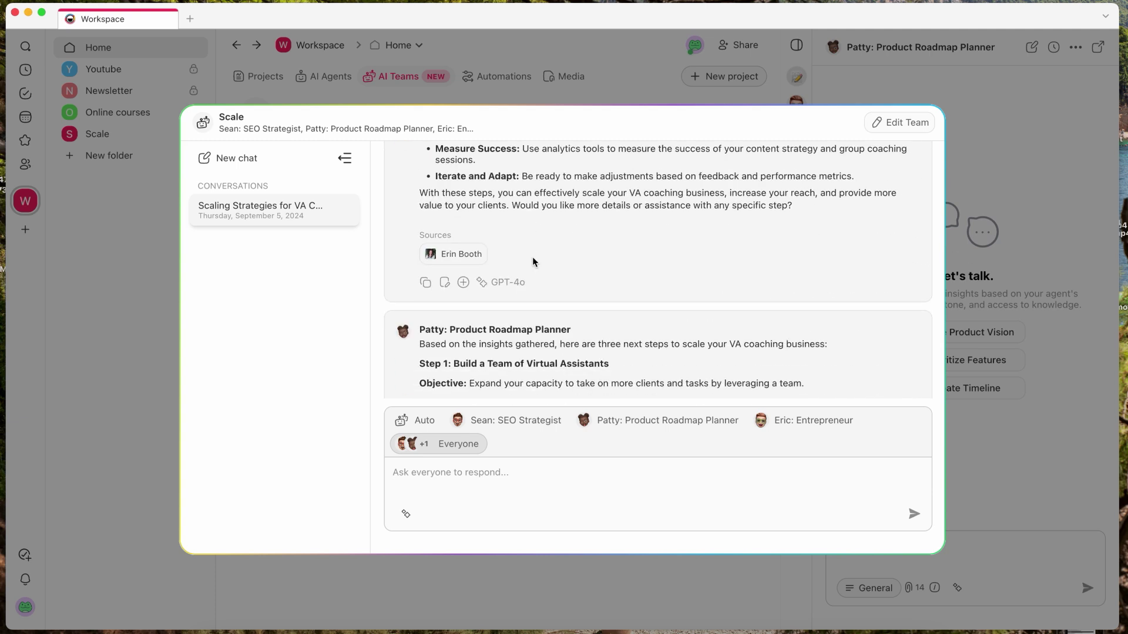
pyautogui.press('Escape')
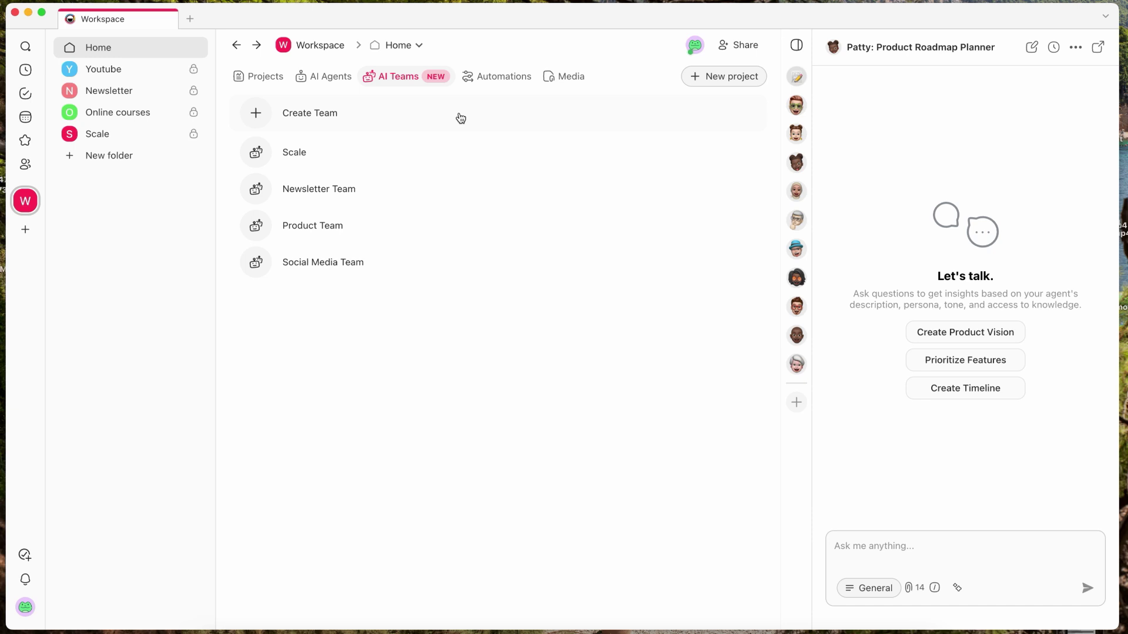
# Open the Newsletter automation and inspect its weekly schedule, Ask Agent and Run Agent Command steps
pyautogui.click(497, 77)
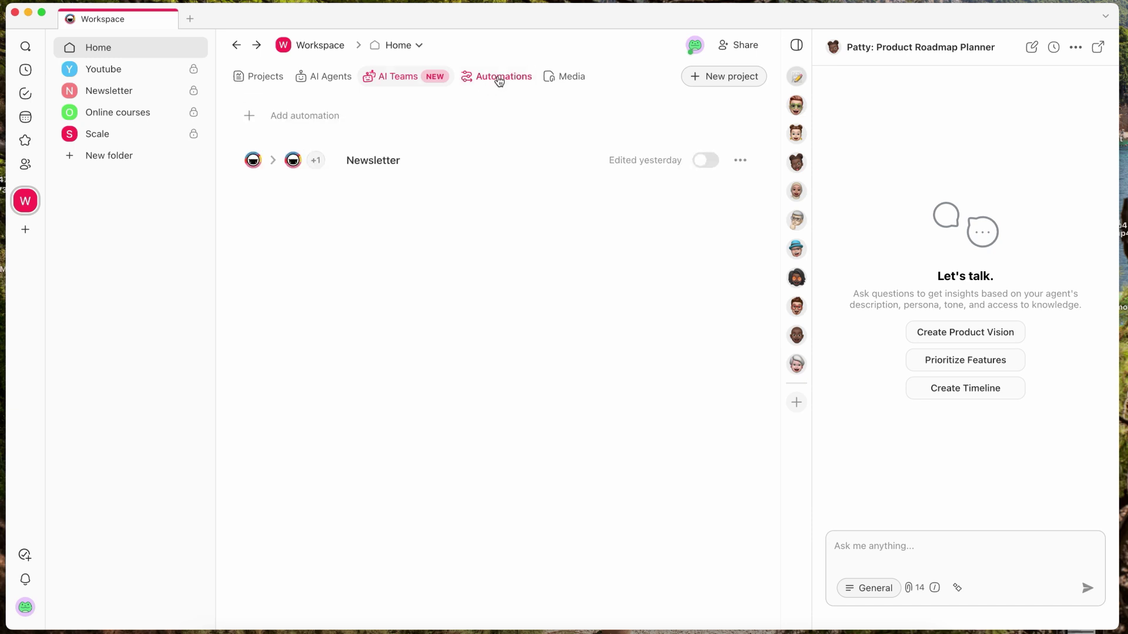
pyautogui.click(391, 169)
pyautogui.click(385, 210)
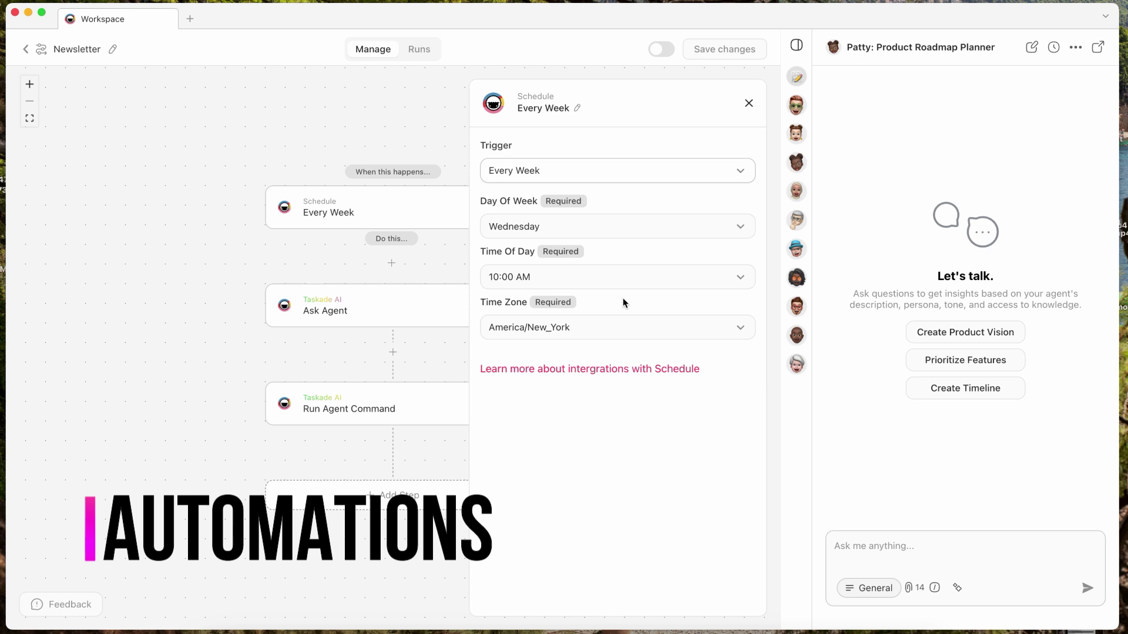
pyautogui.click(352, 311)
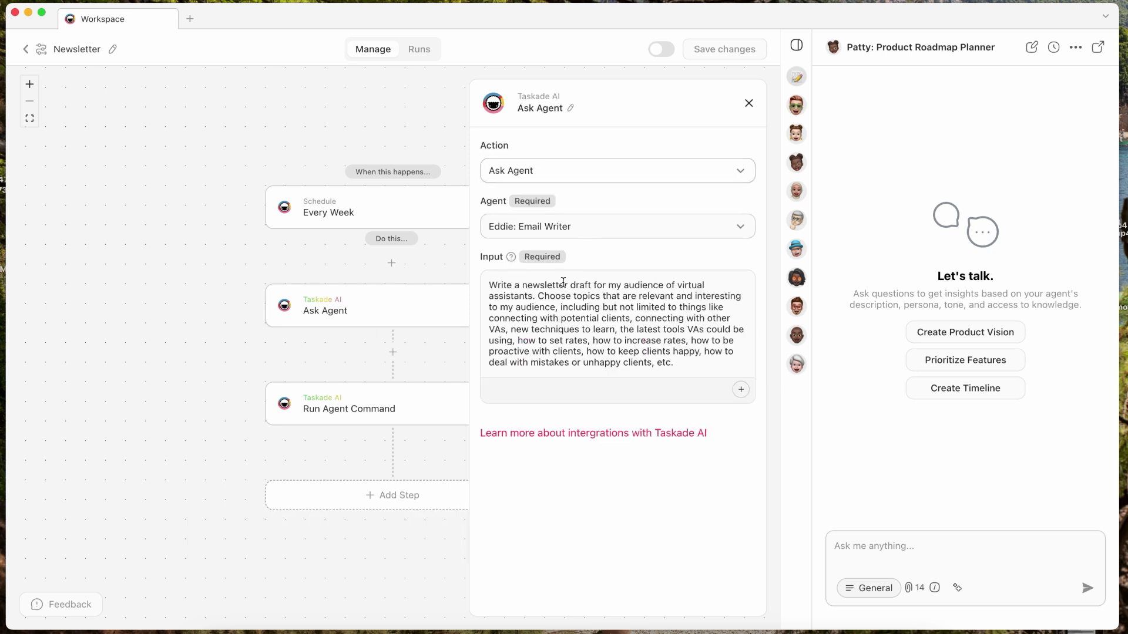
pyautogui.click(367, 400)
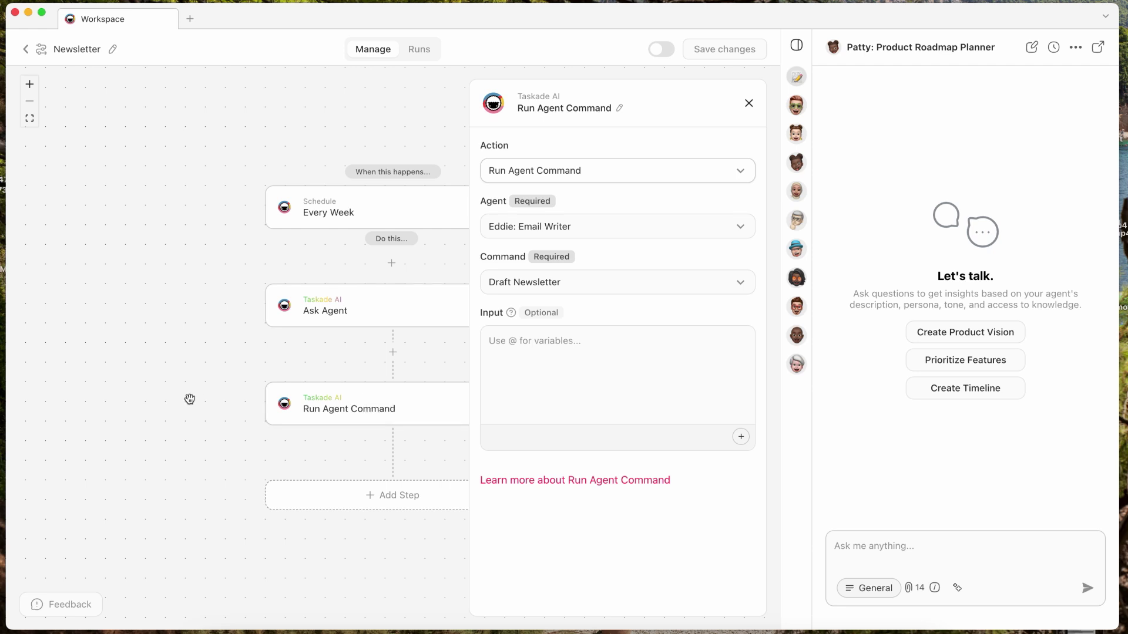
pyautogui.click(749, 104)
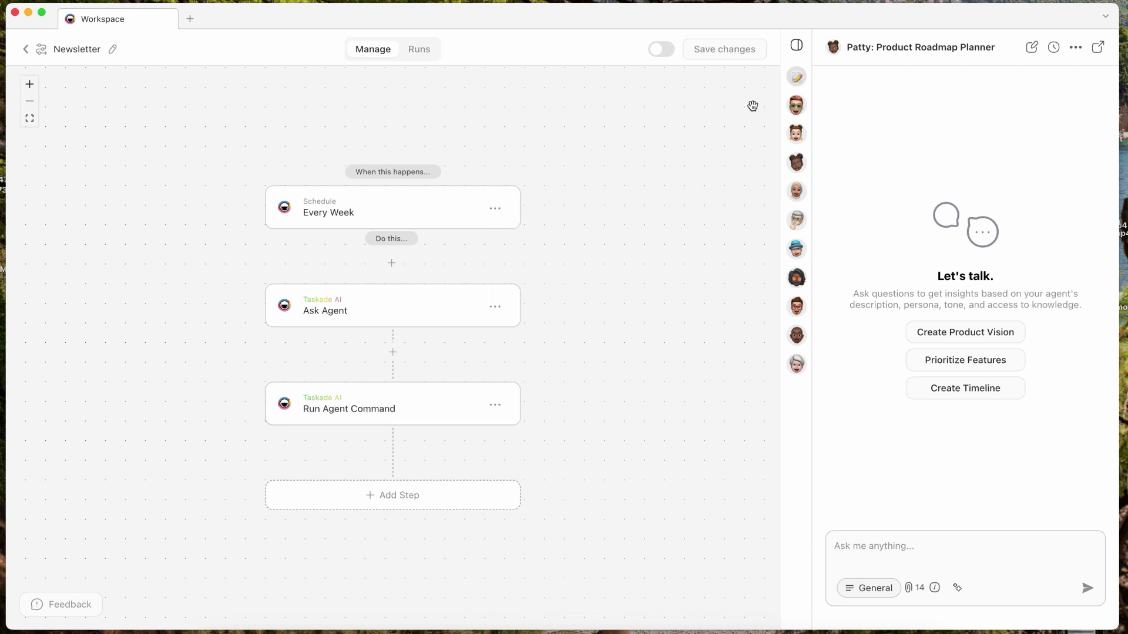
# Try switching Newsletter on, dismiss the server error, and return to the automations list
pyautogui.click(660, 57)
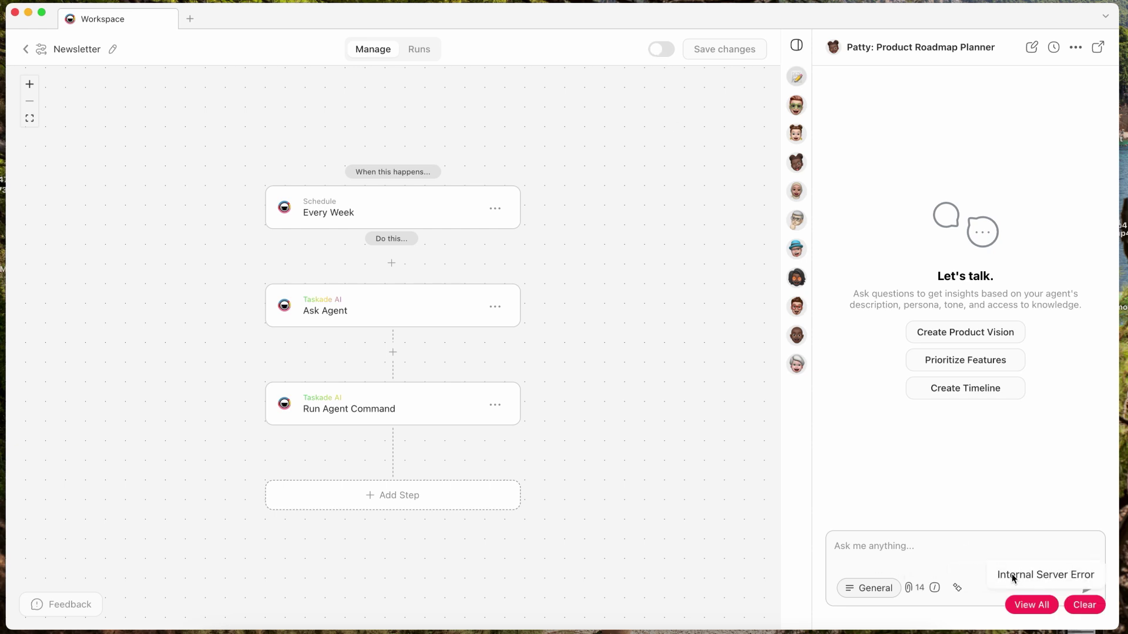
pyautogui.click(1084, 606)
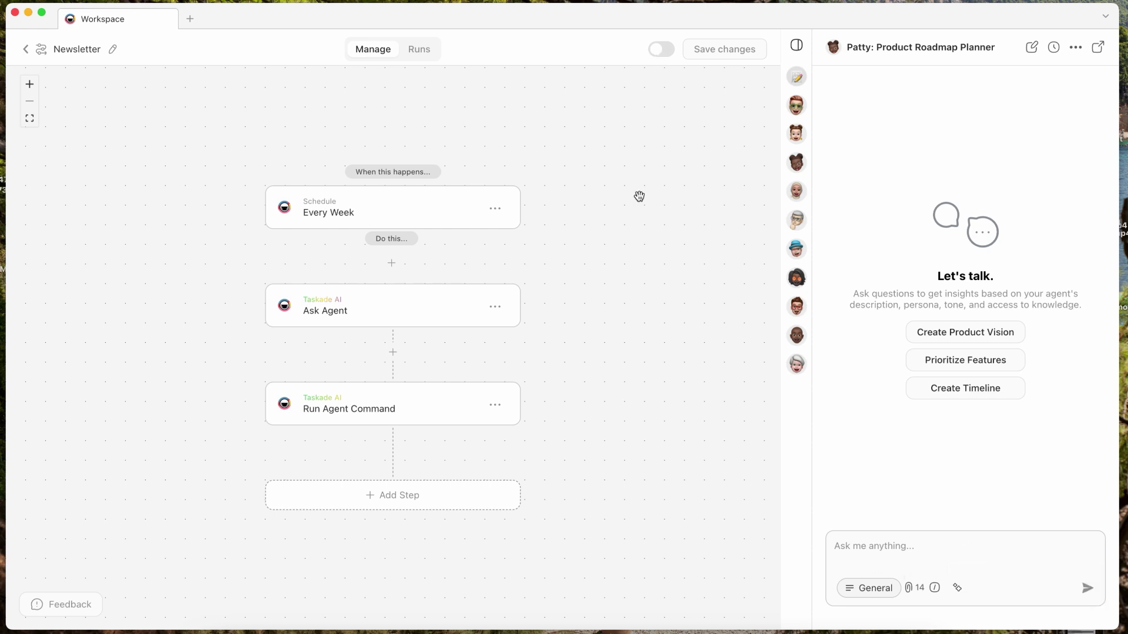
pyautogui.click(32, 52)
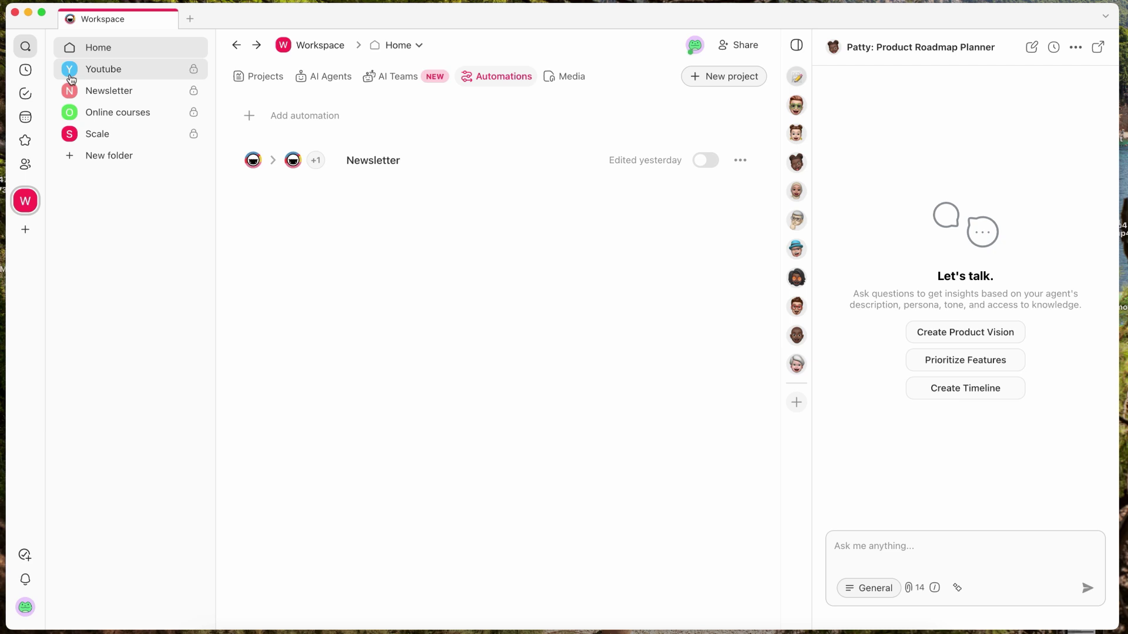
# Browse the Marketing and Content Creation categories in the new-automation templates gallery
pyautogui.click(305, 118)
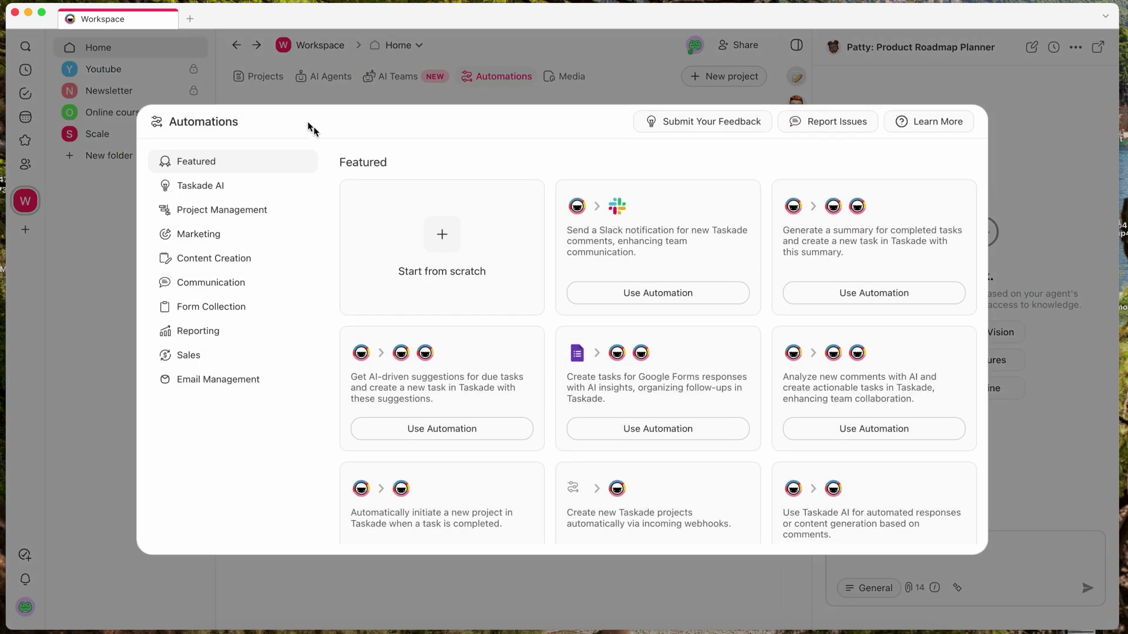
pyautogui.scroll(-3, 433, 426)
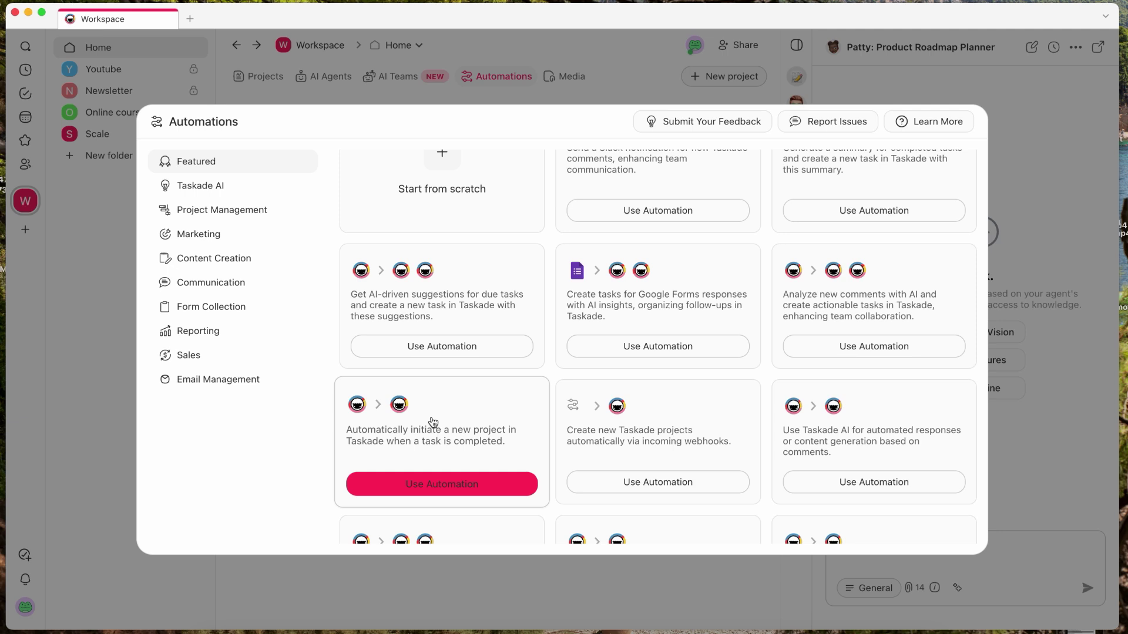
pyautogui.click(194, 234)
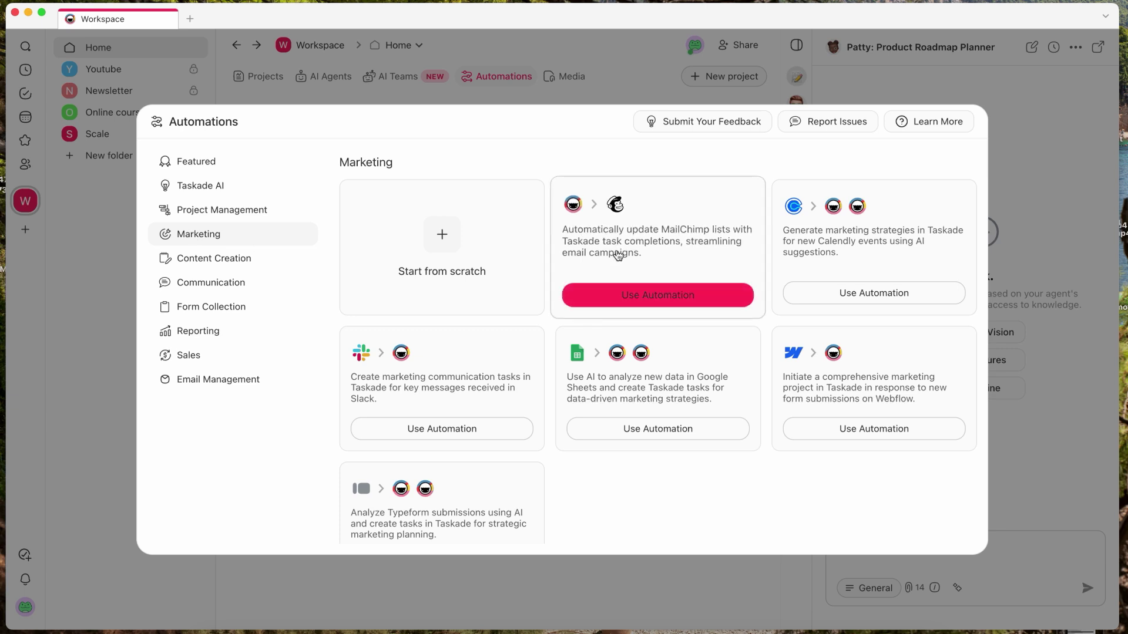
pyautogui.click(231, 259)
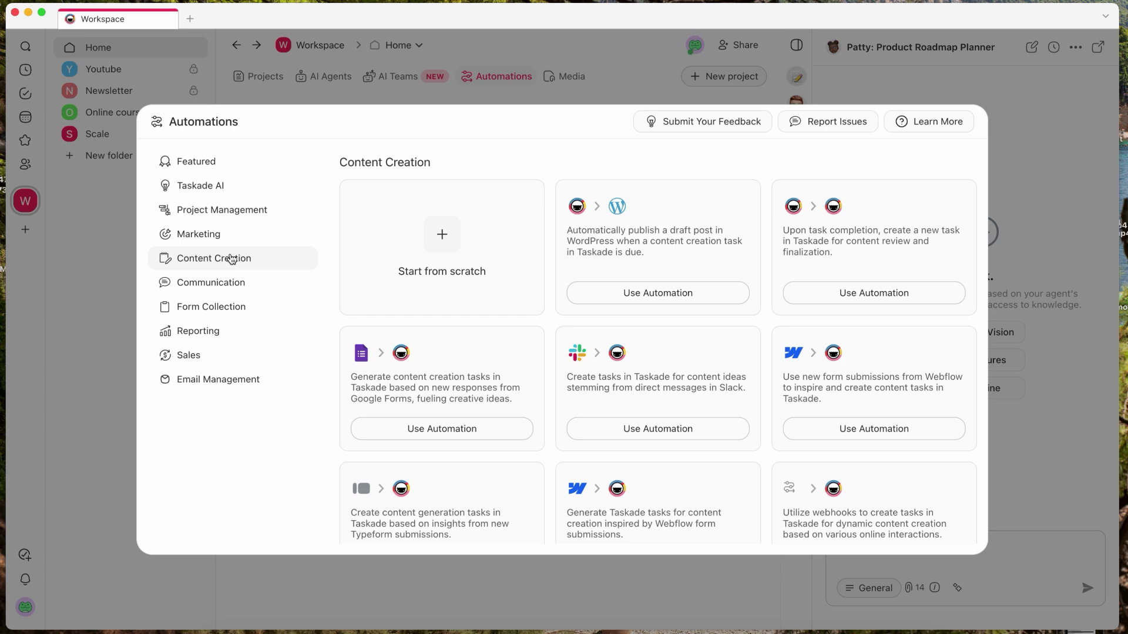
# Start a blank automation from scratch and choose a new YouTube video as its trigger
pyautogui.click(393, 237)
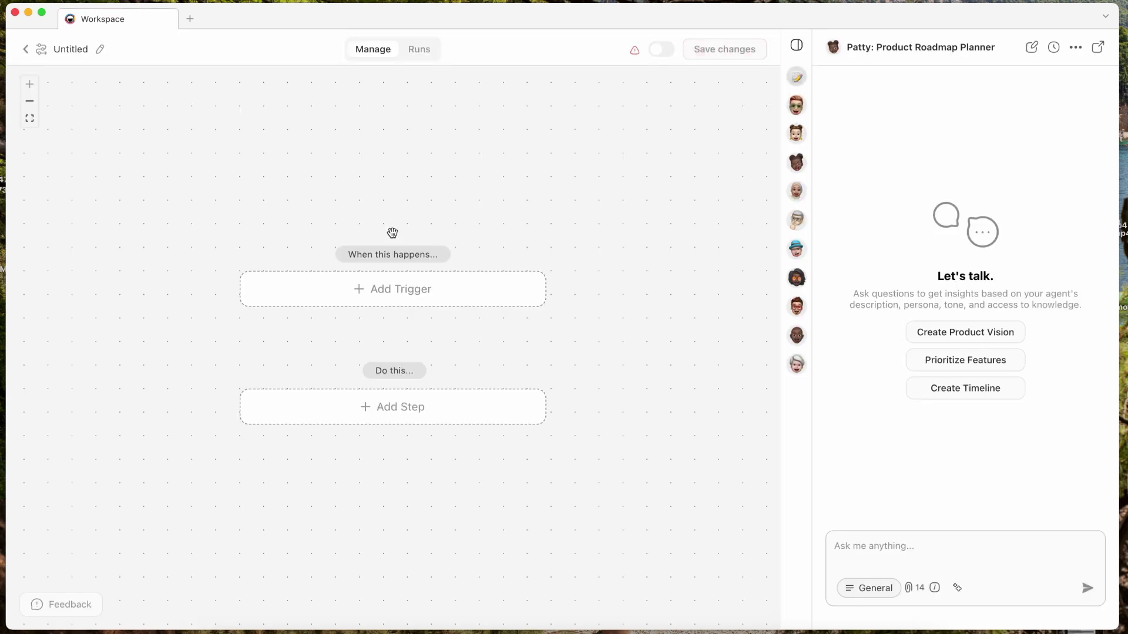
pyautogui.click(391, 300)
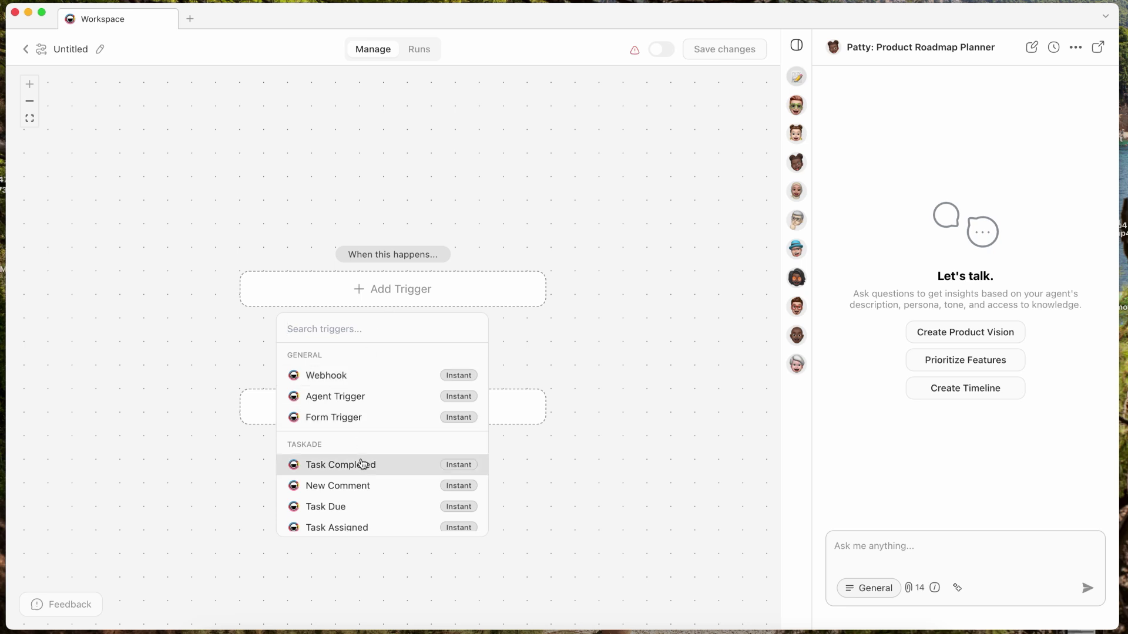
pyautogui.scroll(-10, 363, 465)
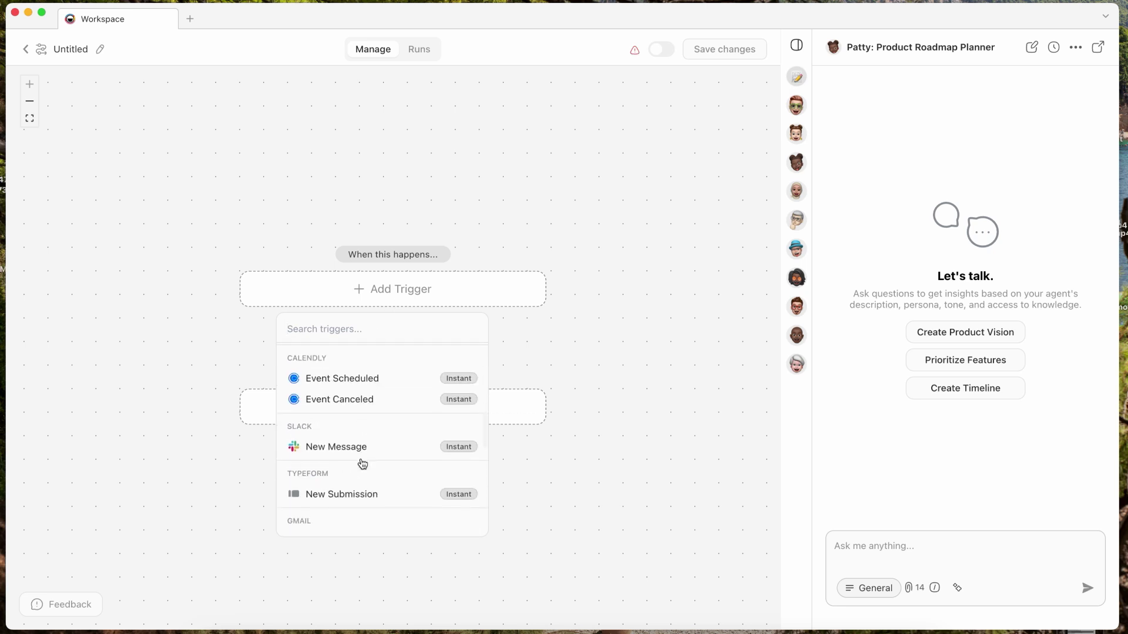
pyautogui.scroll(-5, 363, 465)
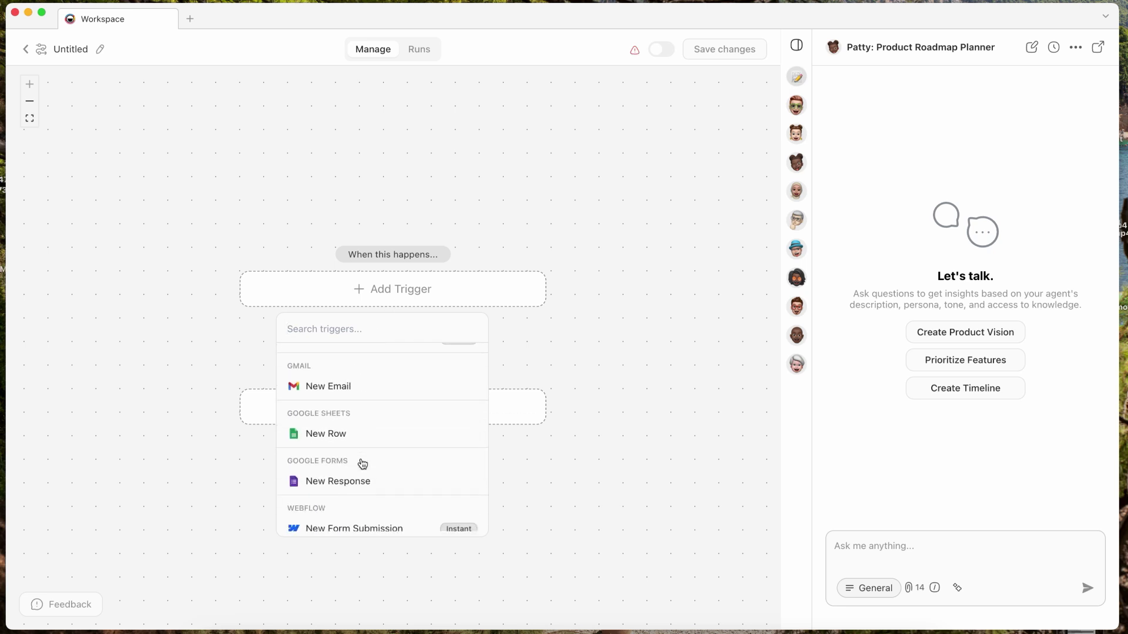
pyautogui.scroll(-4, 363, 465)
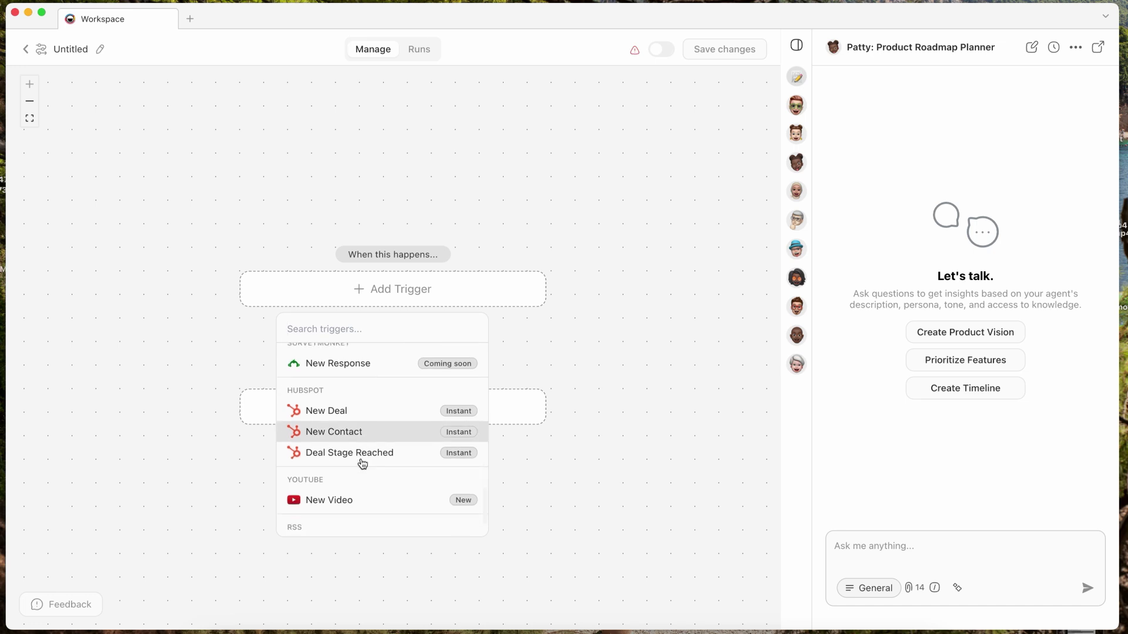
pyautogui.scroll(-2, 363, 465)
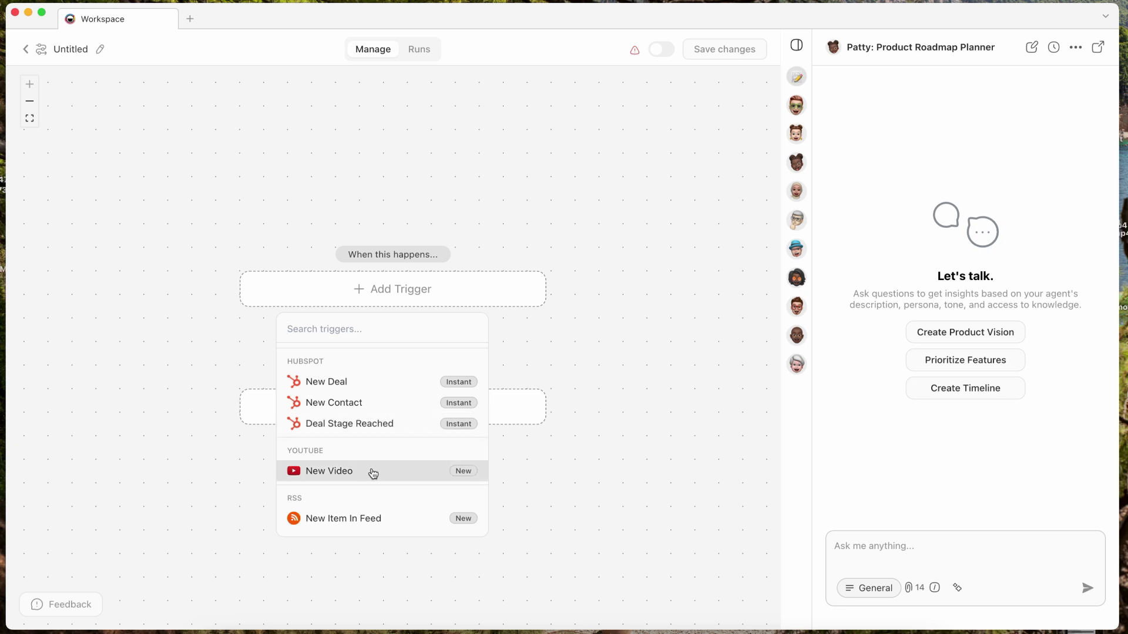
pyautogui.click(373, 474)
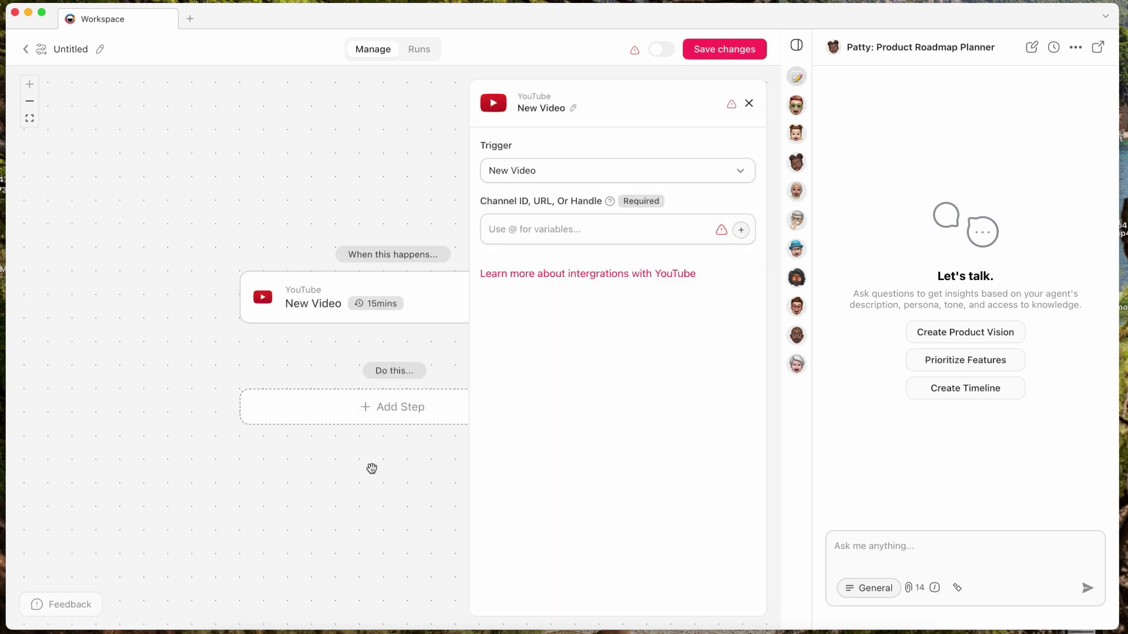
# Close the trigger settings and leave the Untitled automation without saving
pyautogui.click(749, 103)
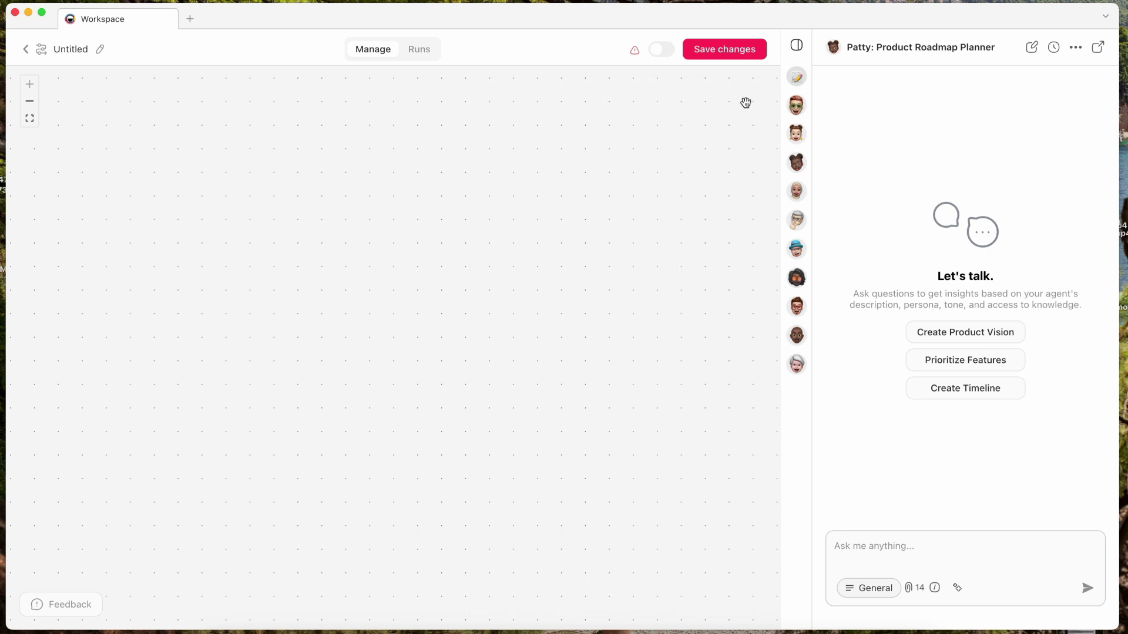
pyautogui.click(26, 50)
pyautogui.click(604, 359)
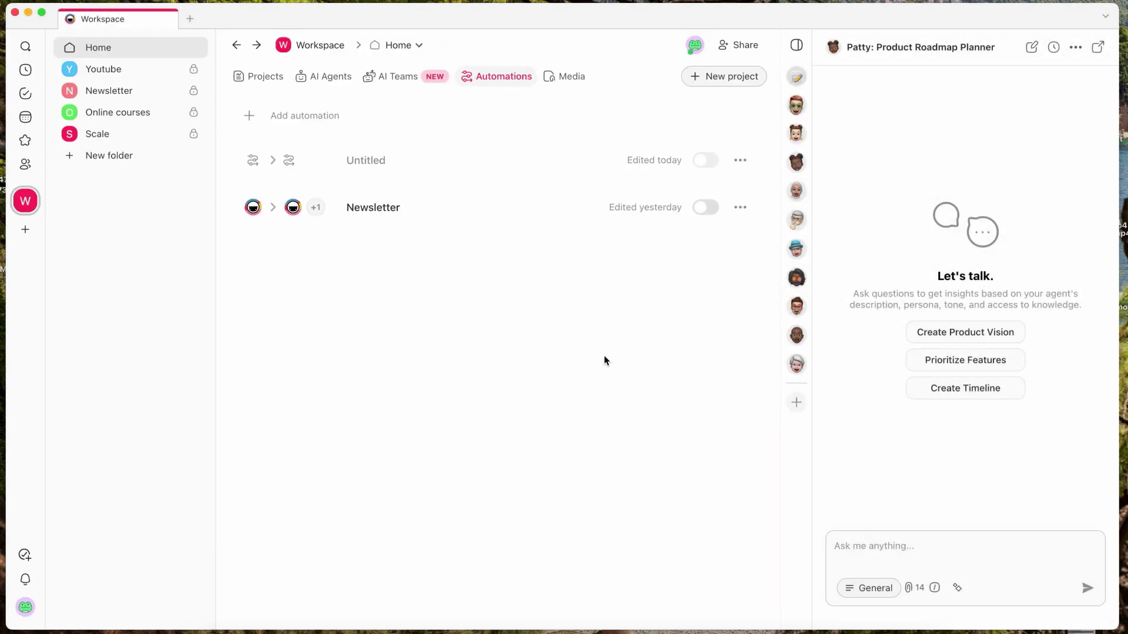
# Give the Untitled automation a Gmail New Email trigger
pyautogui.click(365, 160)
pyautogui.click(411, 291)
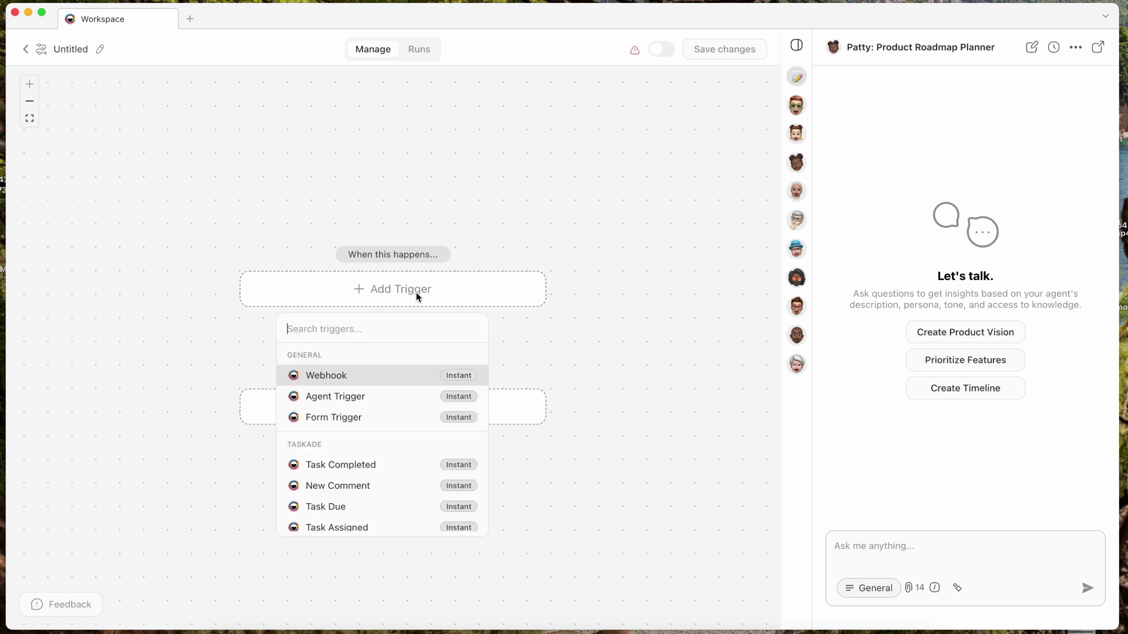
pyautogui.scroll(-10, 375, 474)
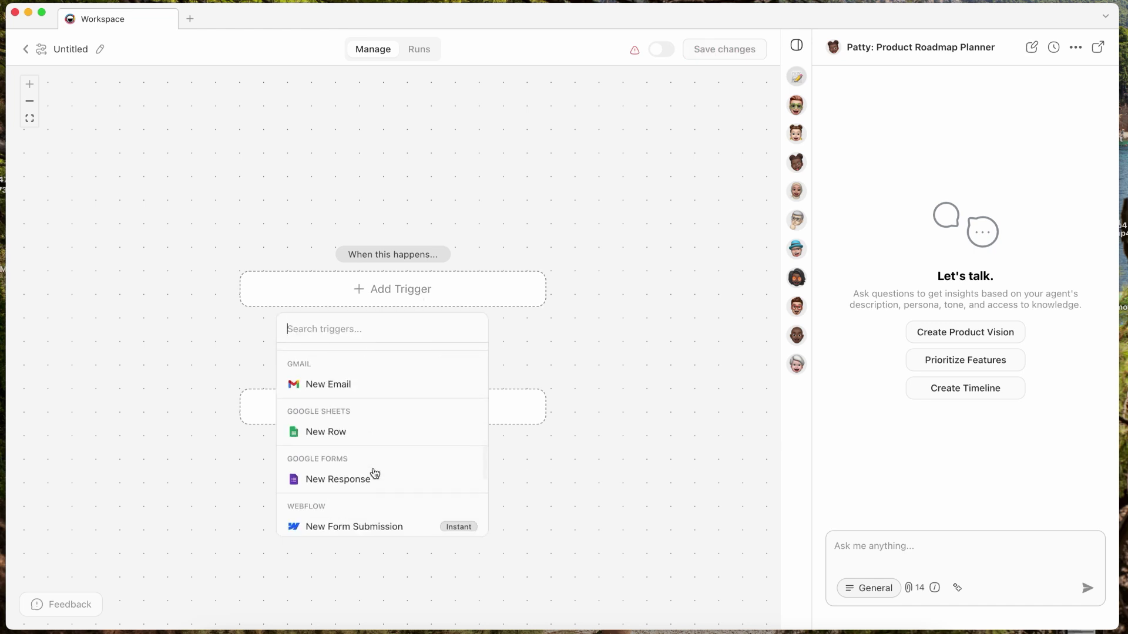
pyautogui.click(336, 392)
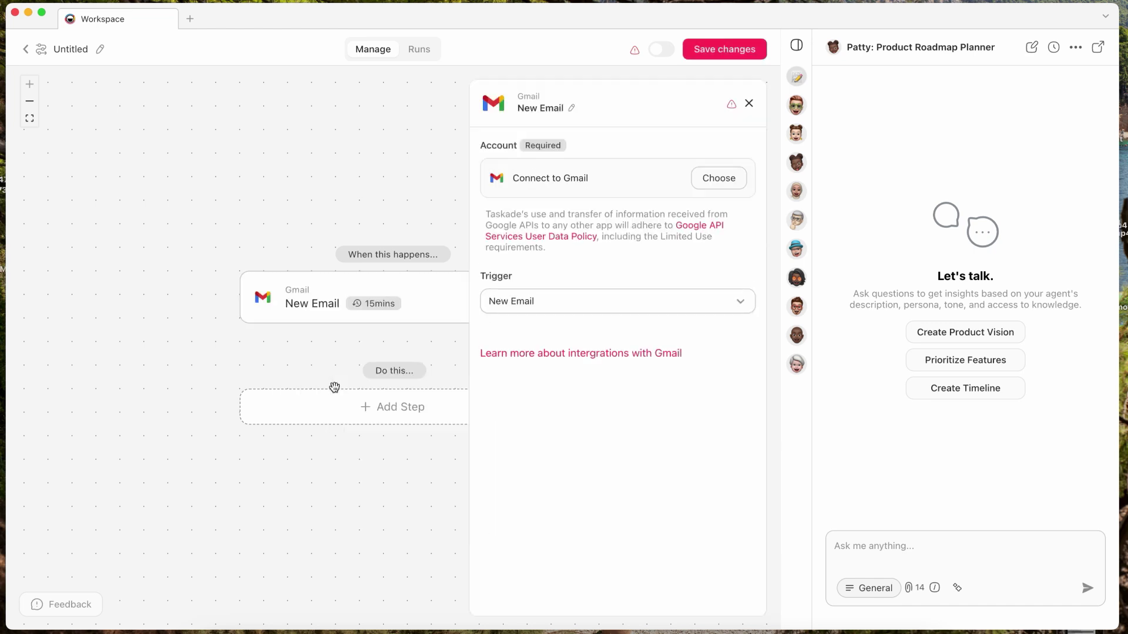
pyautogui.click(539, 310)
pyautogui.click(537, 337)
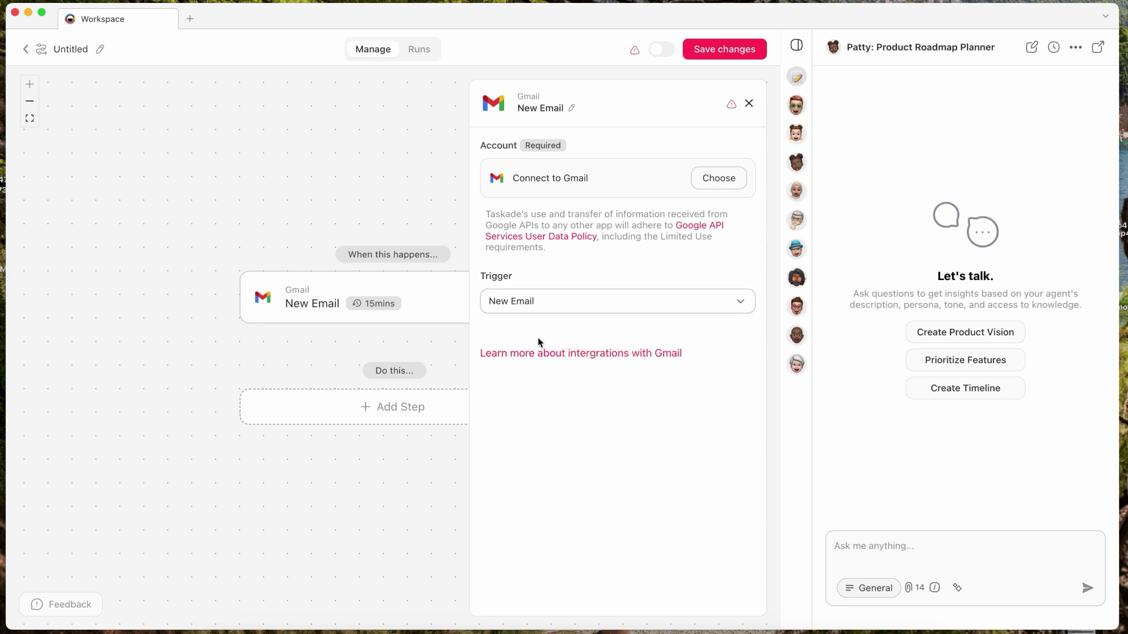
# Add a Gmail Send Email step addressed to the Sender's Email variable
pyautogui.click(414, 401)
pyautogui.click(411, 379)
pyautogui.scroll(-2, 588, 352)
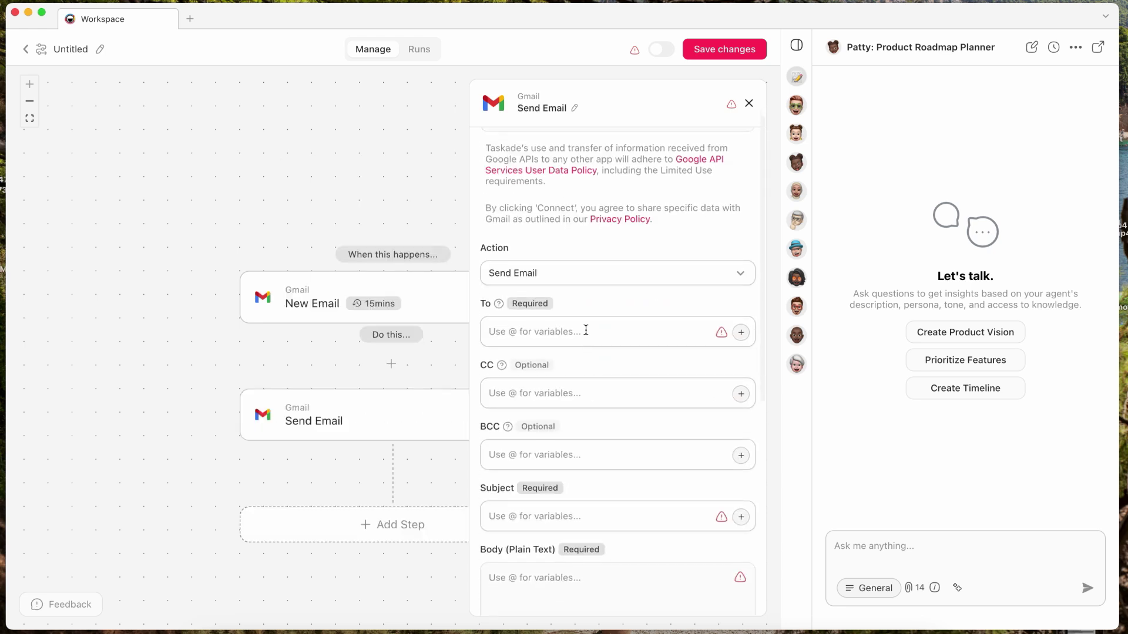
pyautogui.click(740, 332)
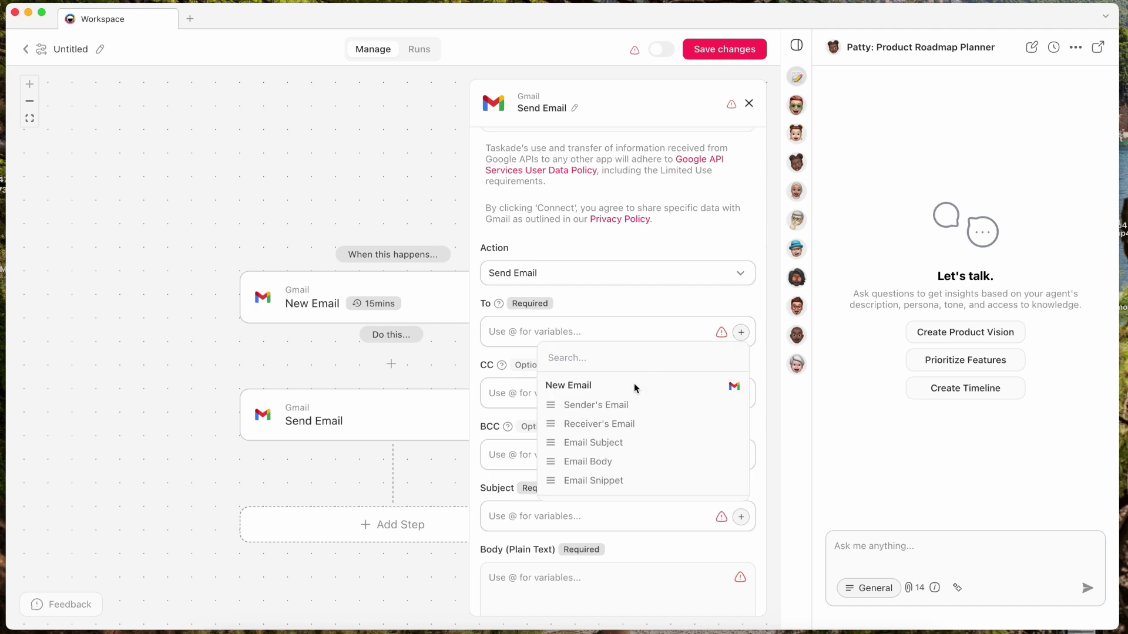
pyautogui.click(617, 404)
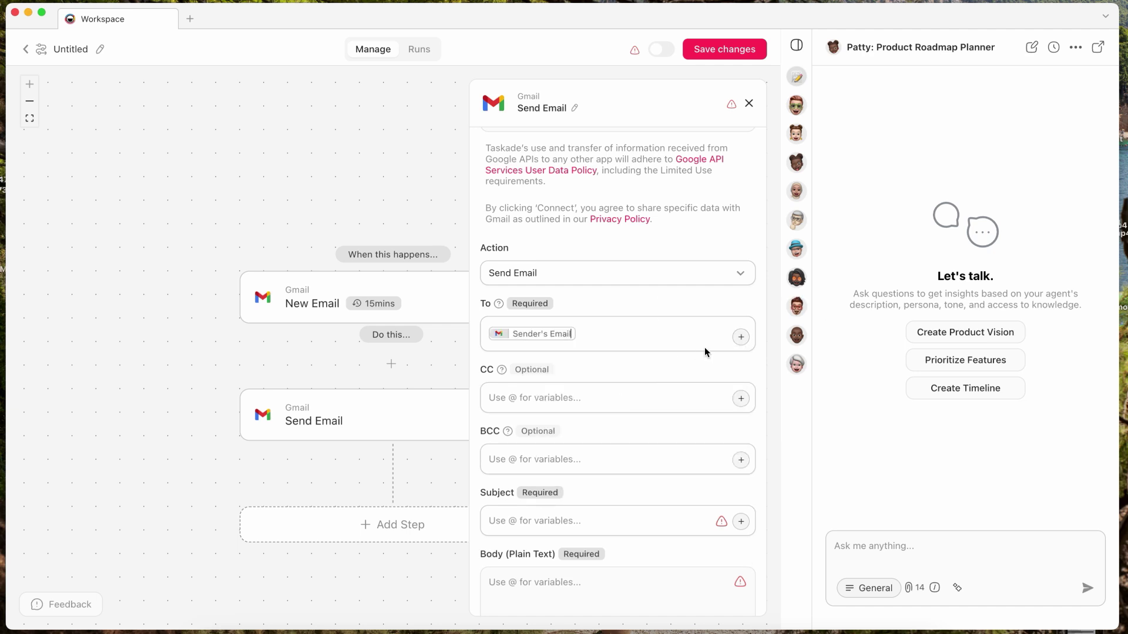
pyautogui.click(740, 338)
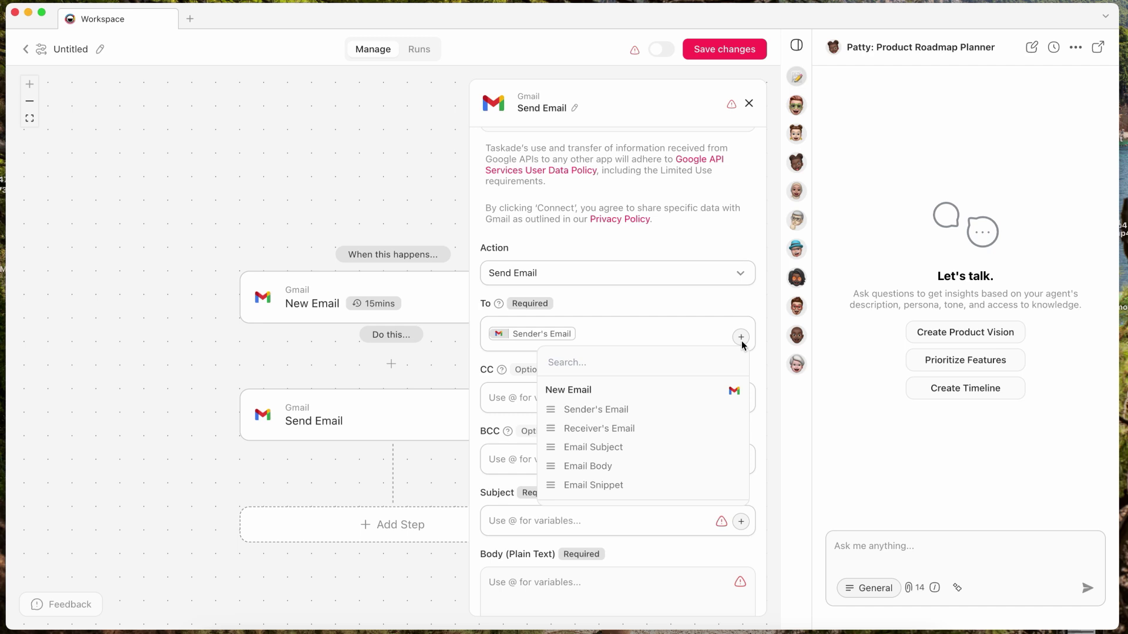
pyautogui.click(666, 304)
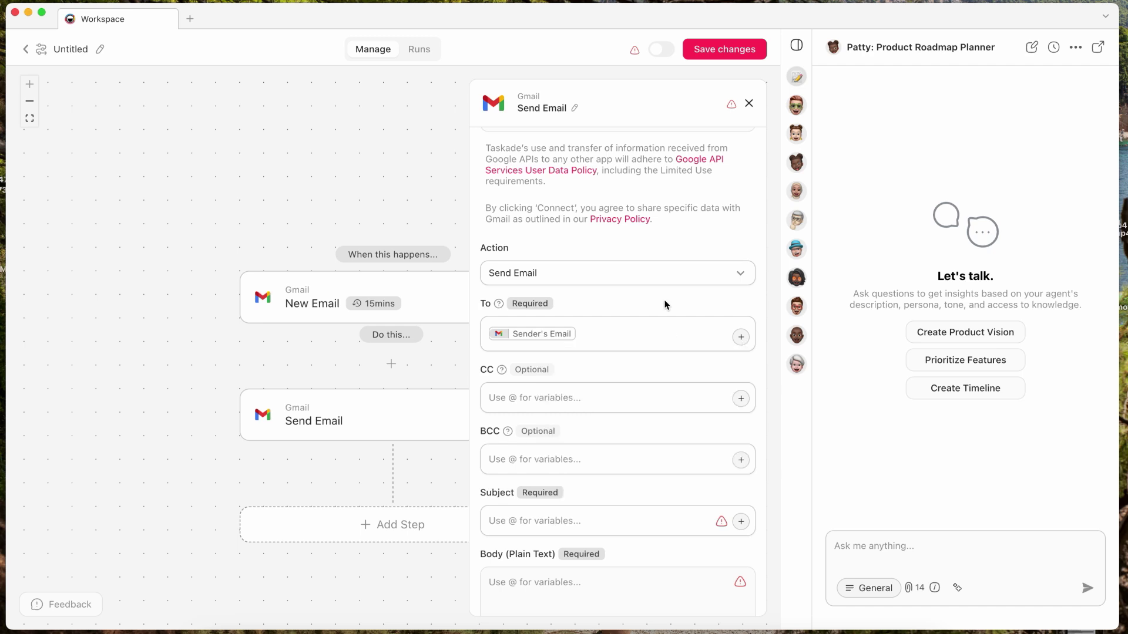
# Set the Send Email subject to the sender's email, leaving the body empty
pyautogui.scroll(-3, 695, 467)
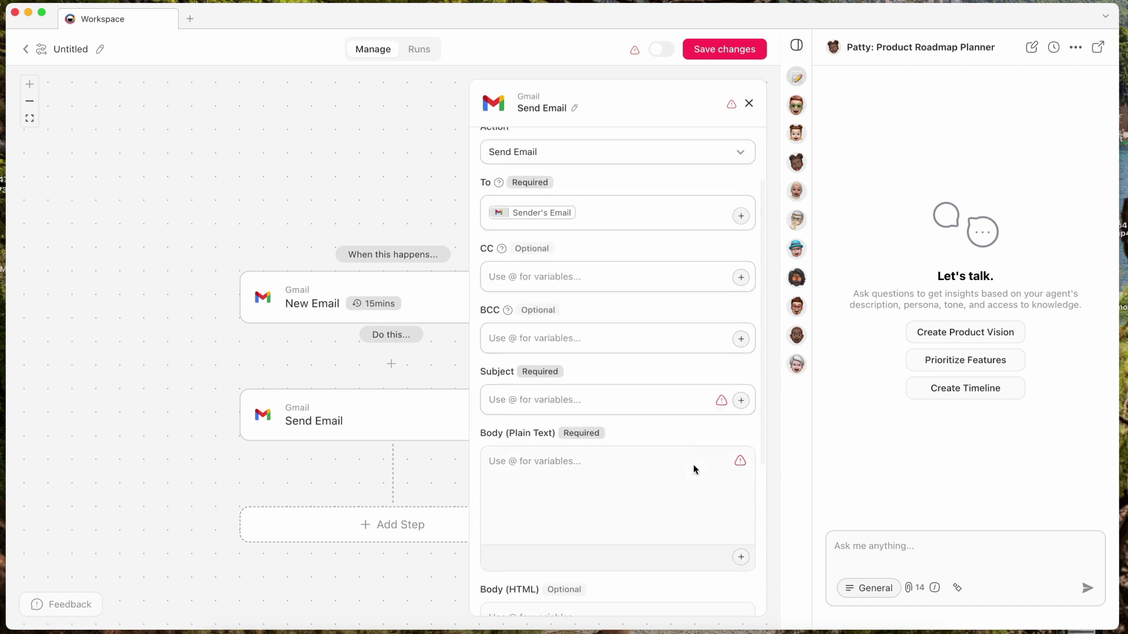
pyautogui.click(740, 400)
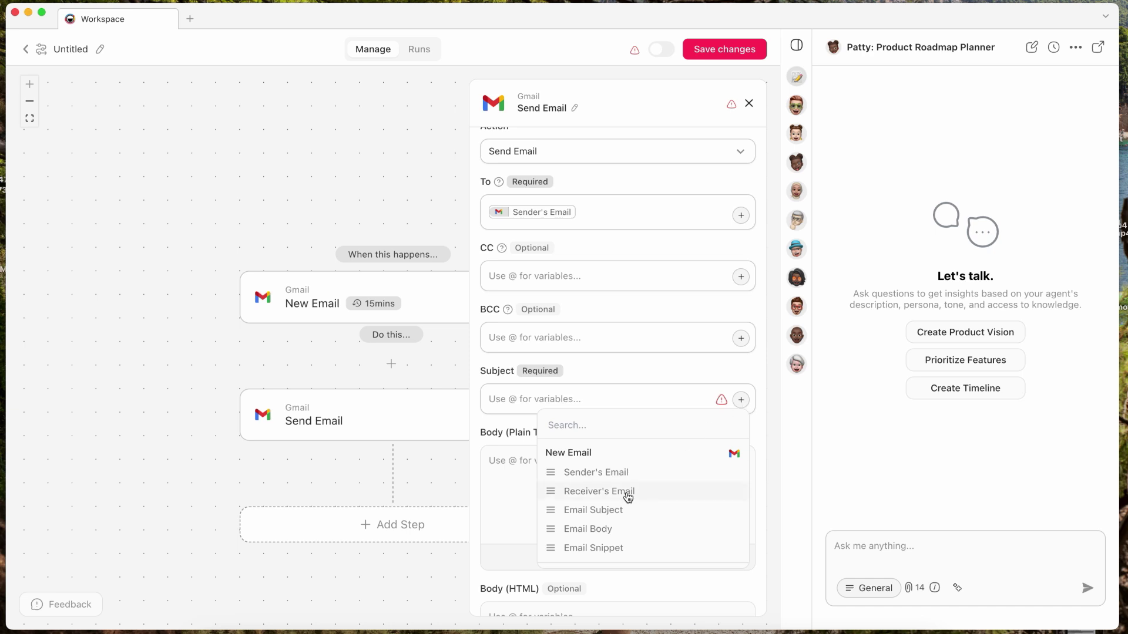
pyautogui.click(596, 473)
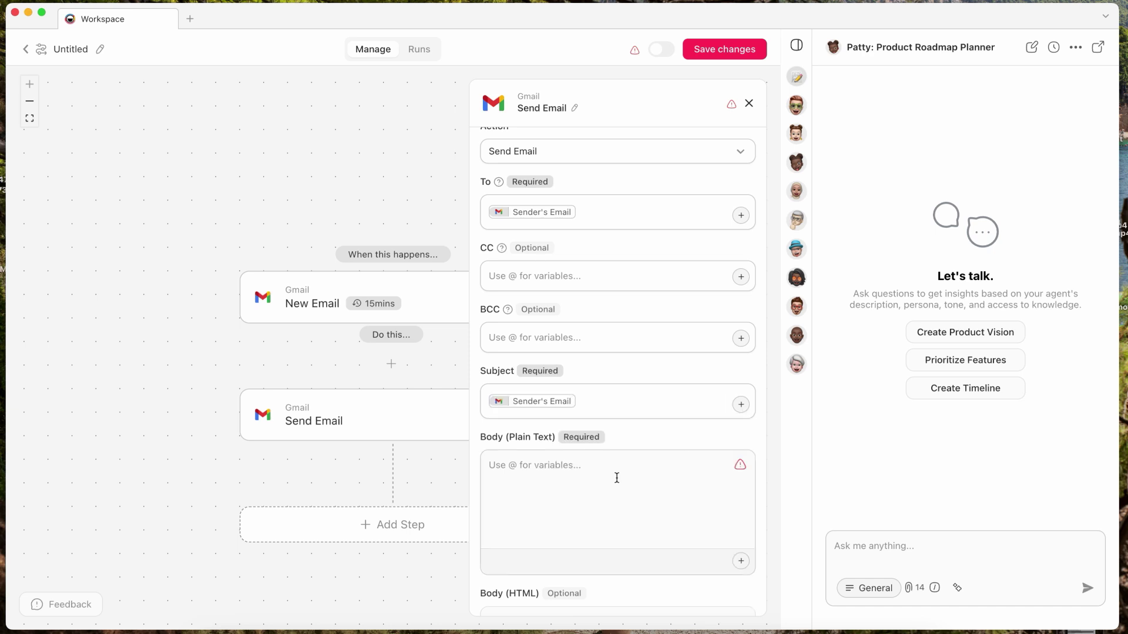
pyautogui.scroll(-3, 634, 513)
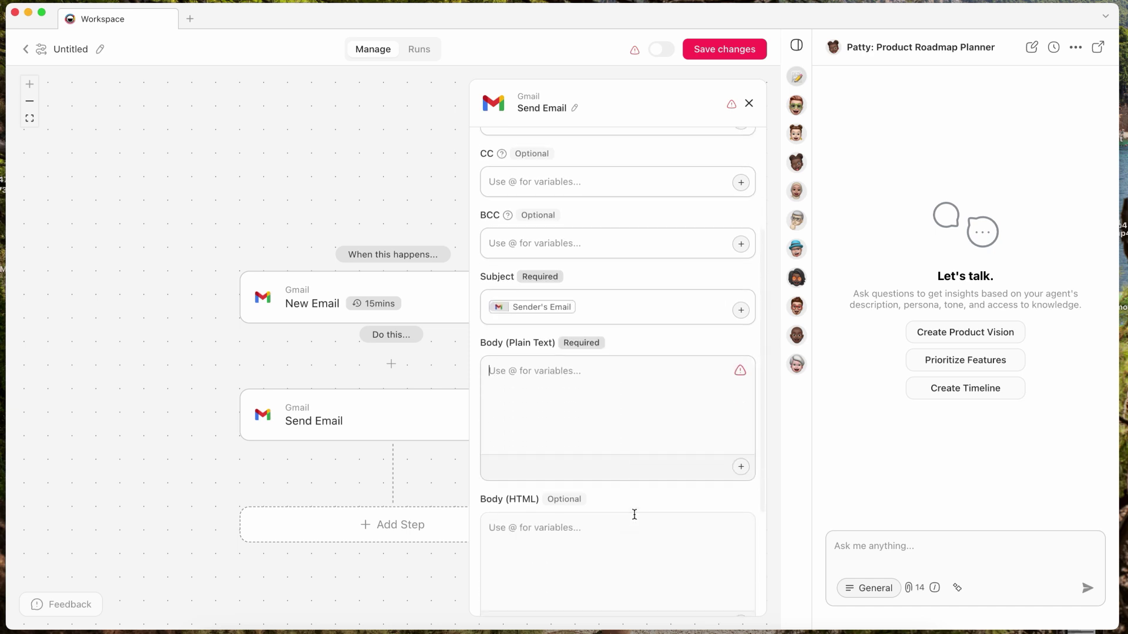
pyautogui.click(737, 469)
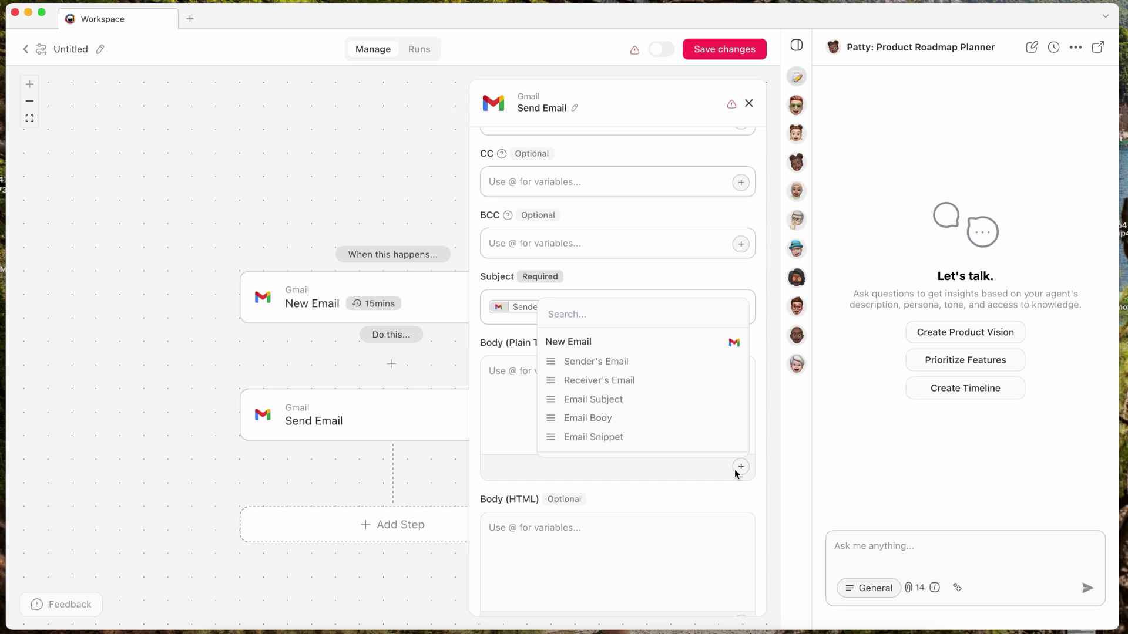
pyautogui.click(736, 470)
pyautogui.scroll(5, 621, 405)
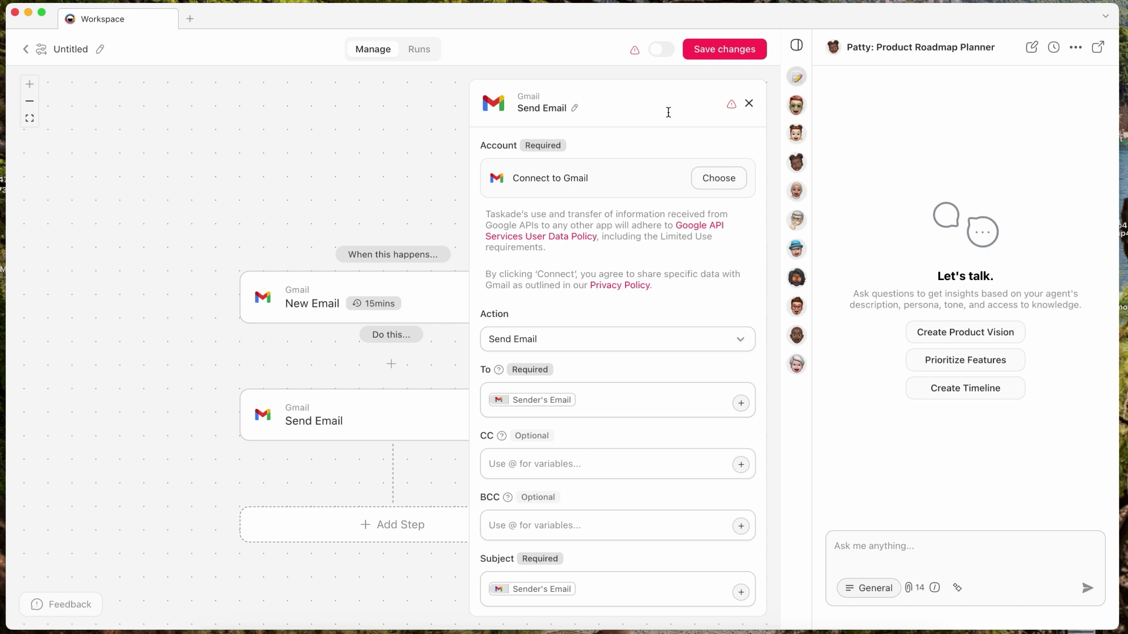
pyautogui.click(750, 104)
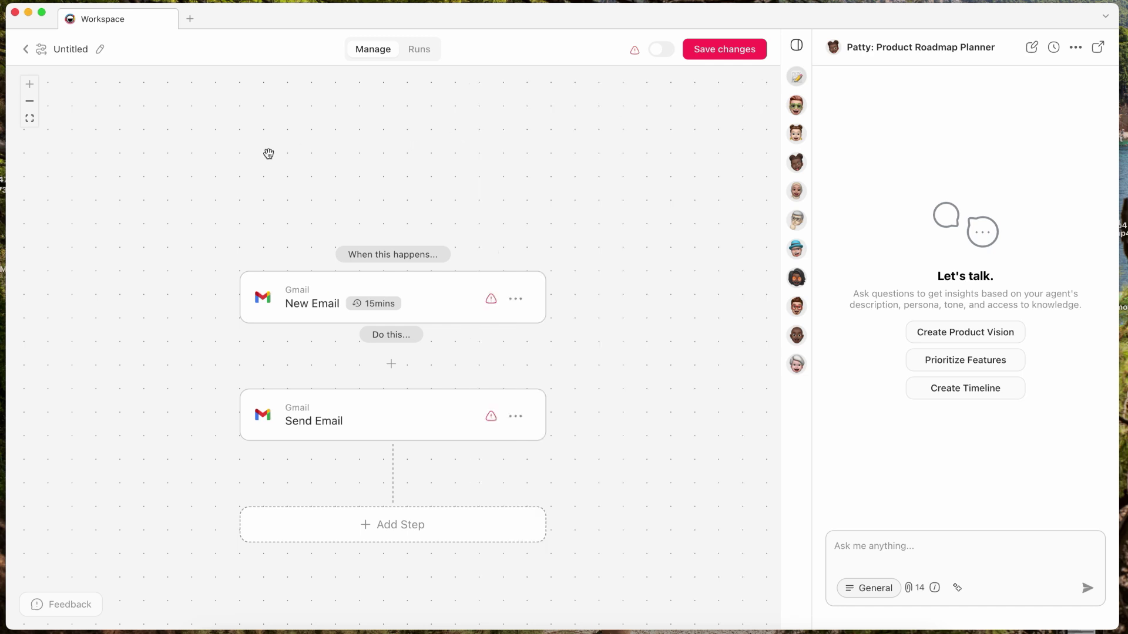
# Leave the automation editor without saving, then open the Help Center's Essentials collection
pyautogui.click(27, 49)
pyautogui.click(590, 367)
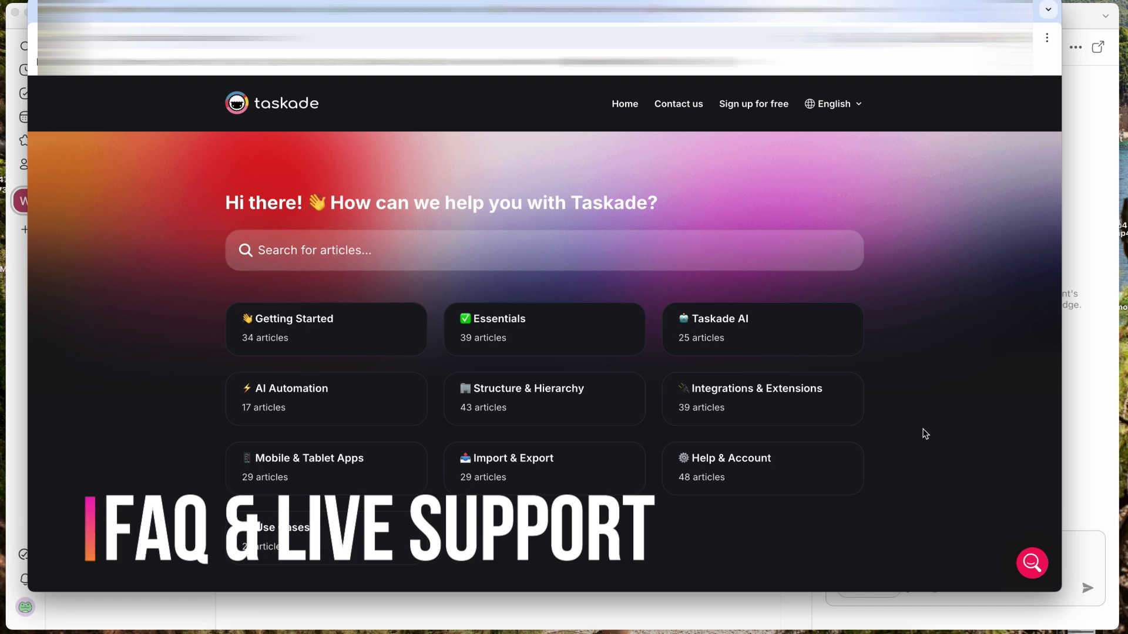
pyautogui.scroll(-3, 745, 529)
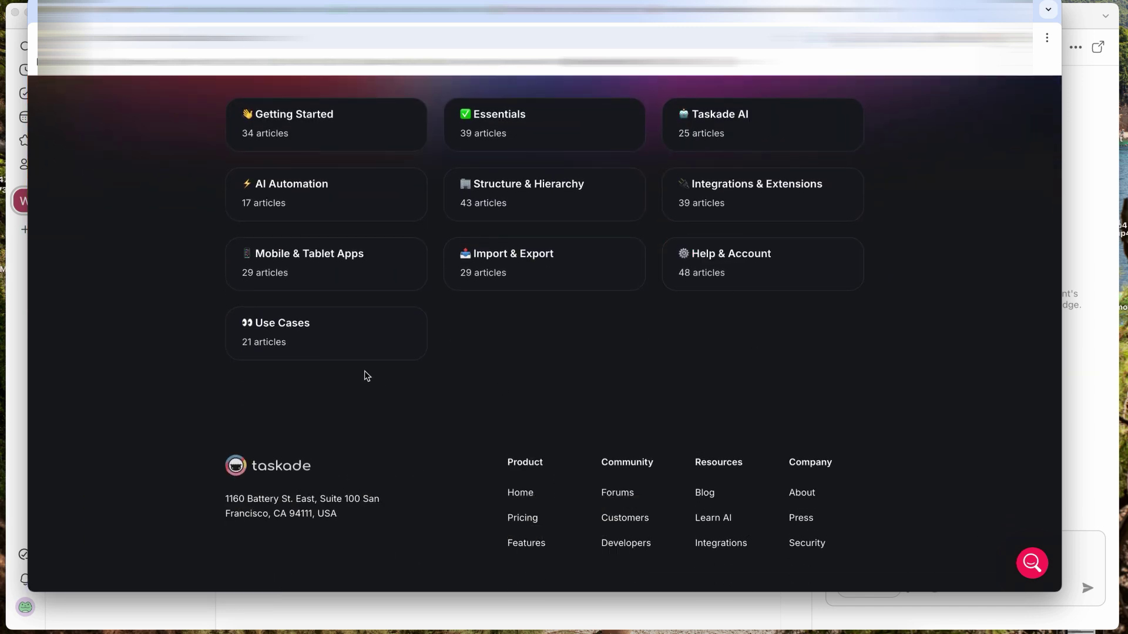
pyautogui.scroll(3, 365, 374)
pyautogui.scroll(1, 364, 373)
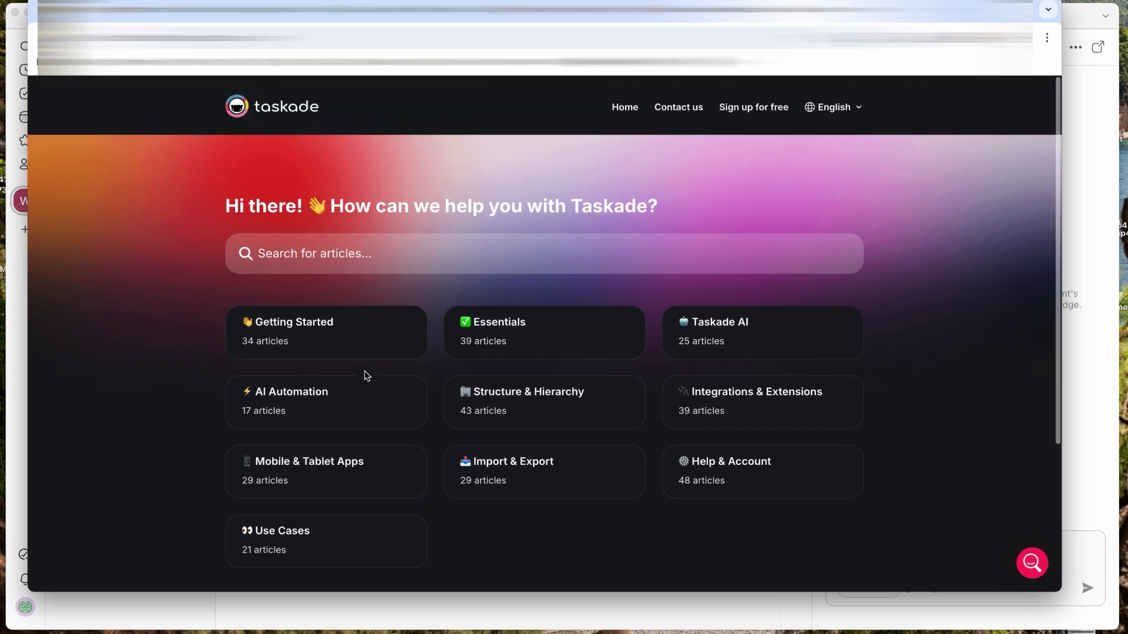
pyautogui.click(535, 326)
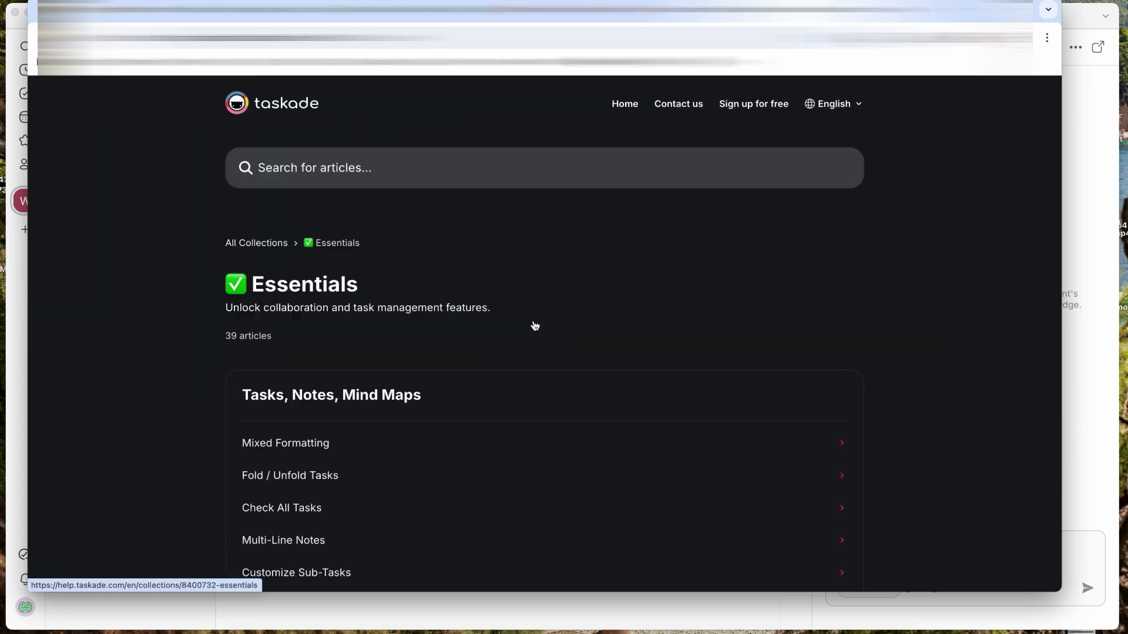
pyautogui.scroll(-3, 180, 434)
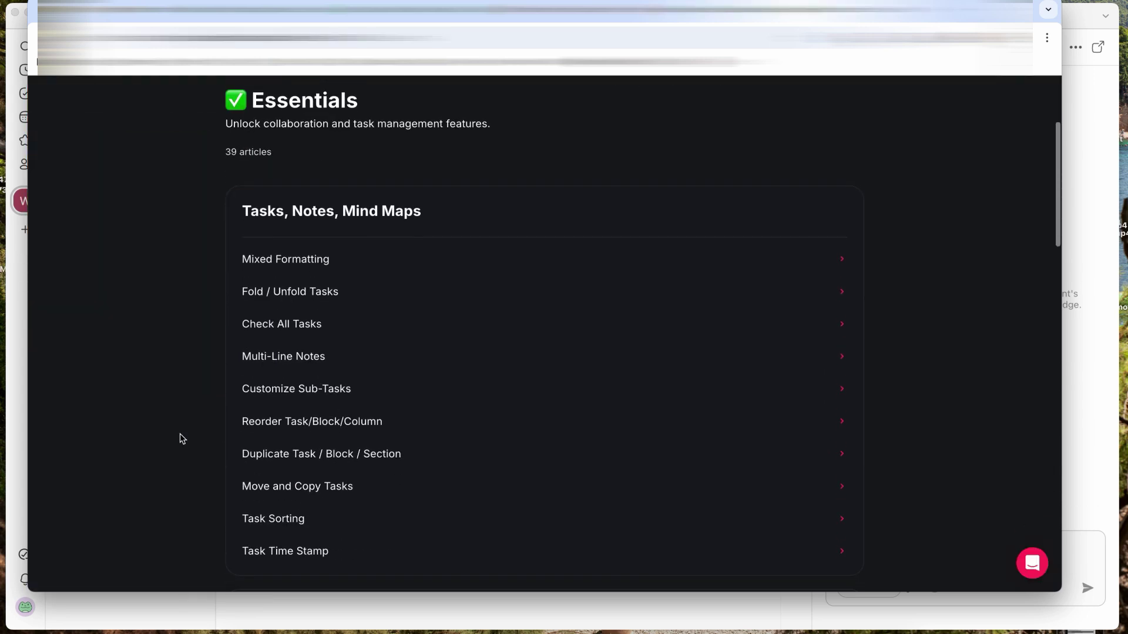
# Scroll the Compare plans table down to the Agent Knowledge limits for Free, Pro and Team
pyautogui.scroll(-5, 180, 433)
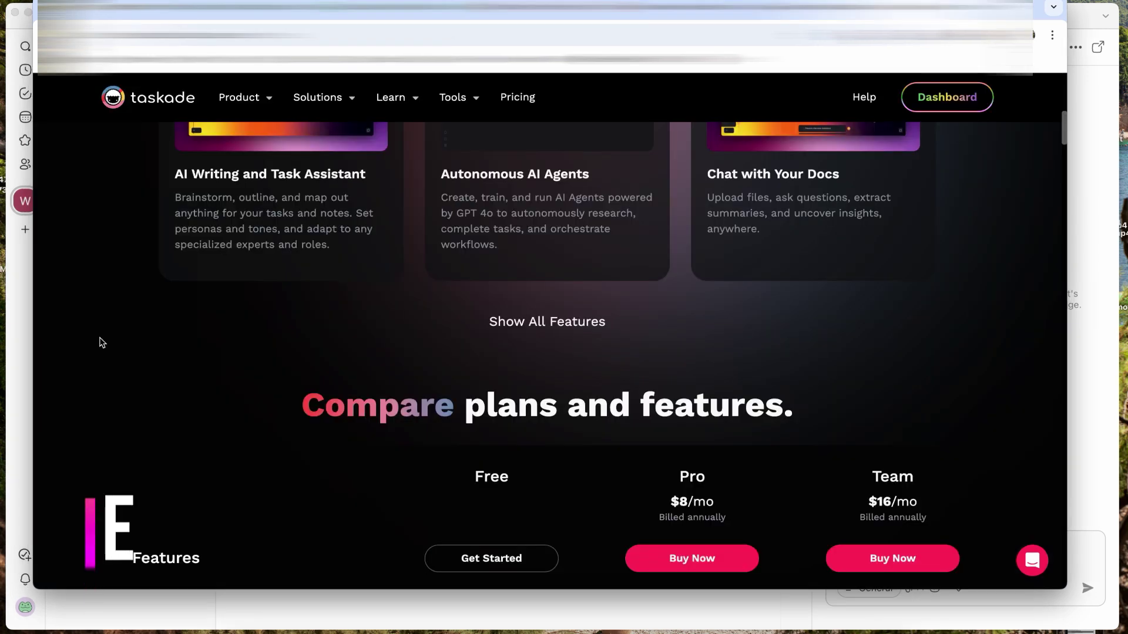
pyautogui.scroll(-3, 101, 342)
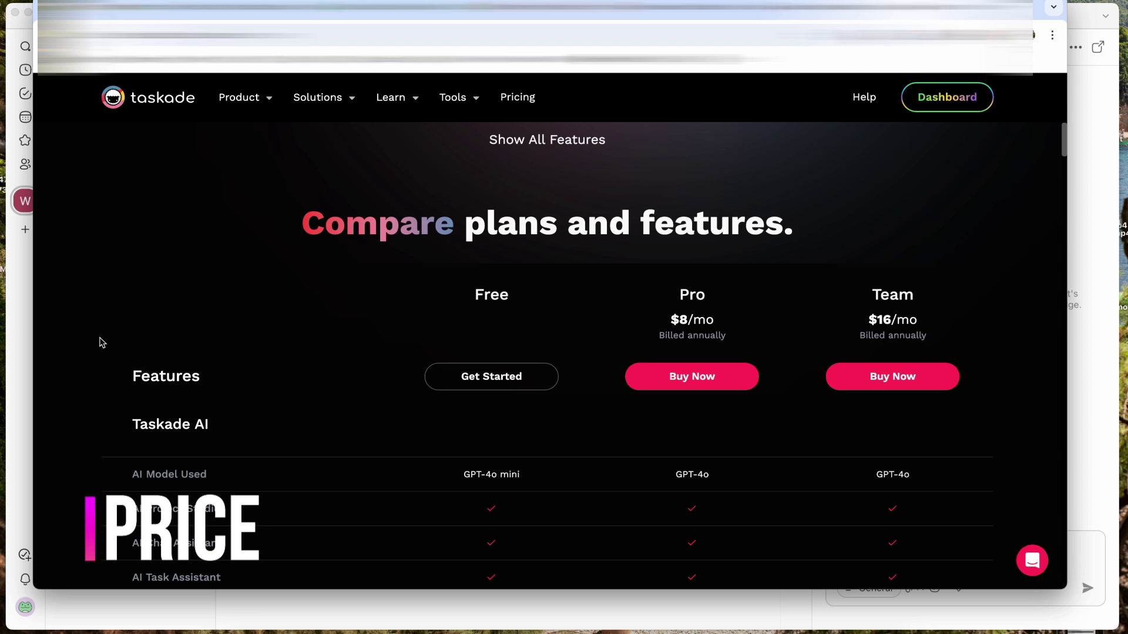
pyautogui.scroll(-4, 101, 343)
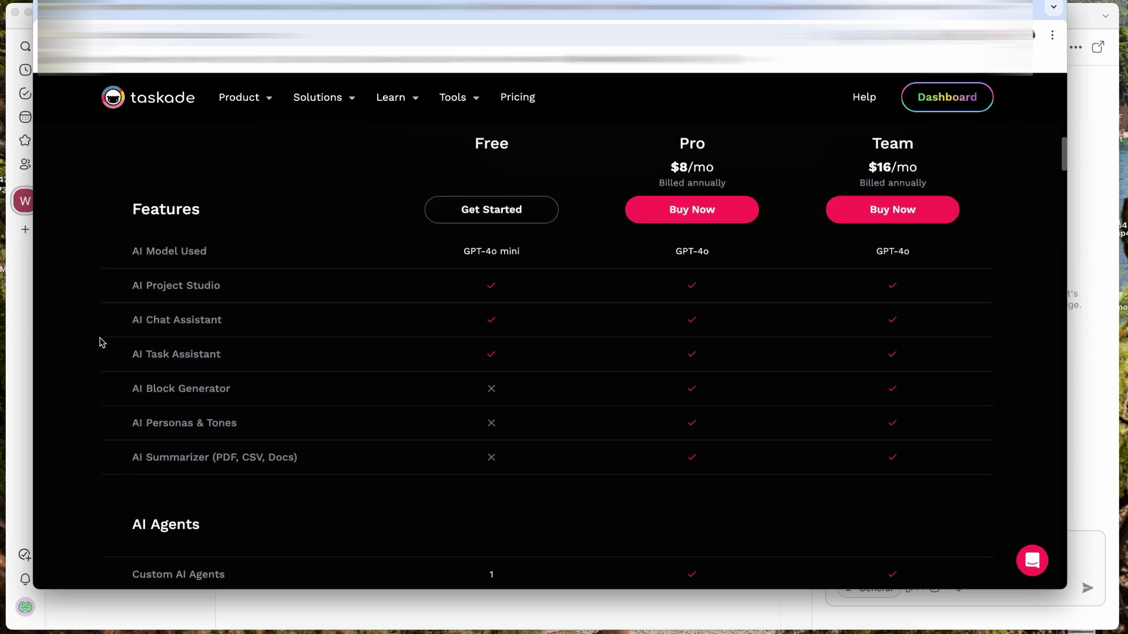
pyautogui.scroll(-4, 101, 343)
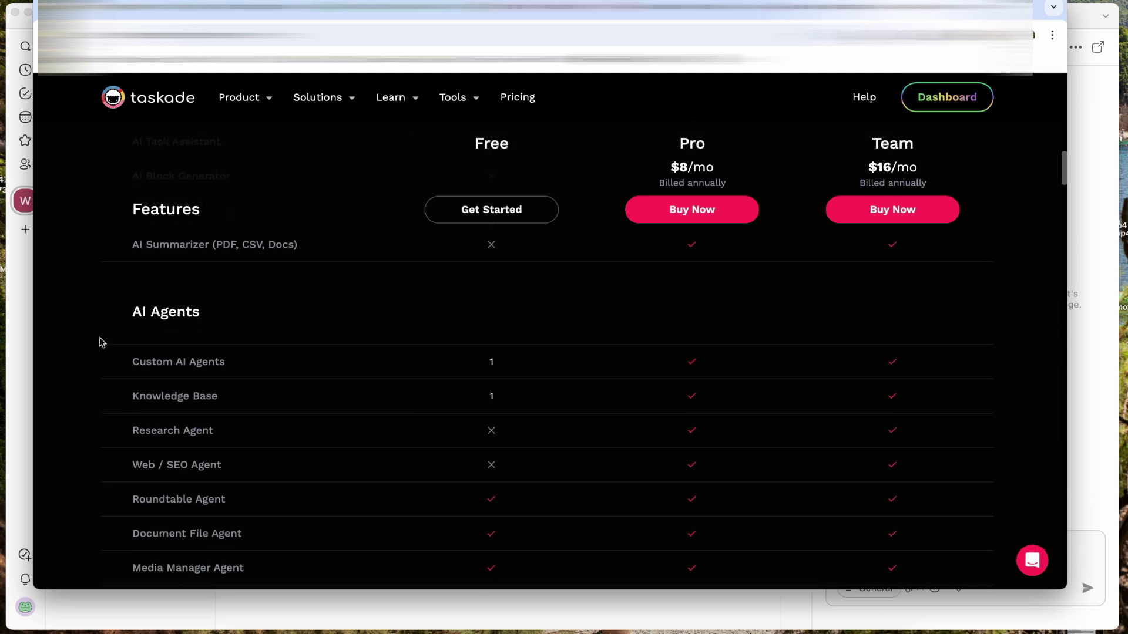
pyautogui.scroll(-3, 101, 342)
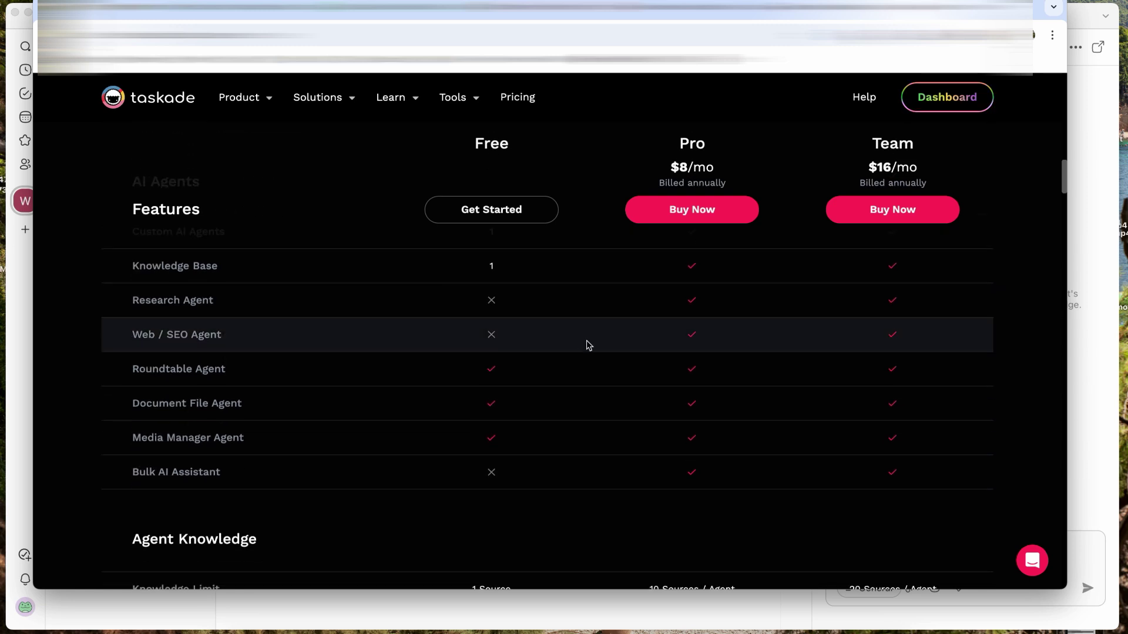
pyautogui.scroll(-4, 587, 344)
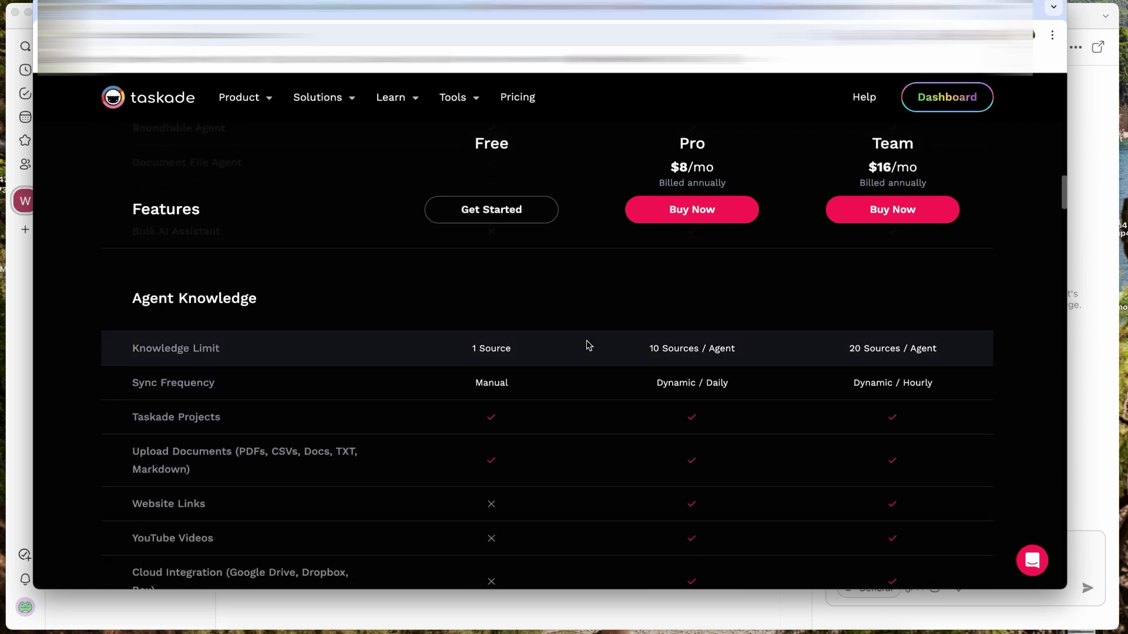